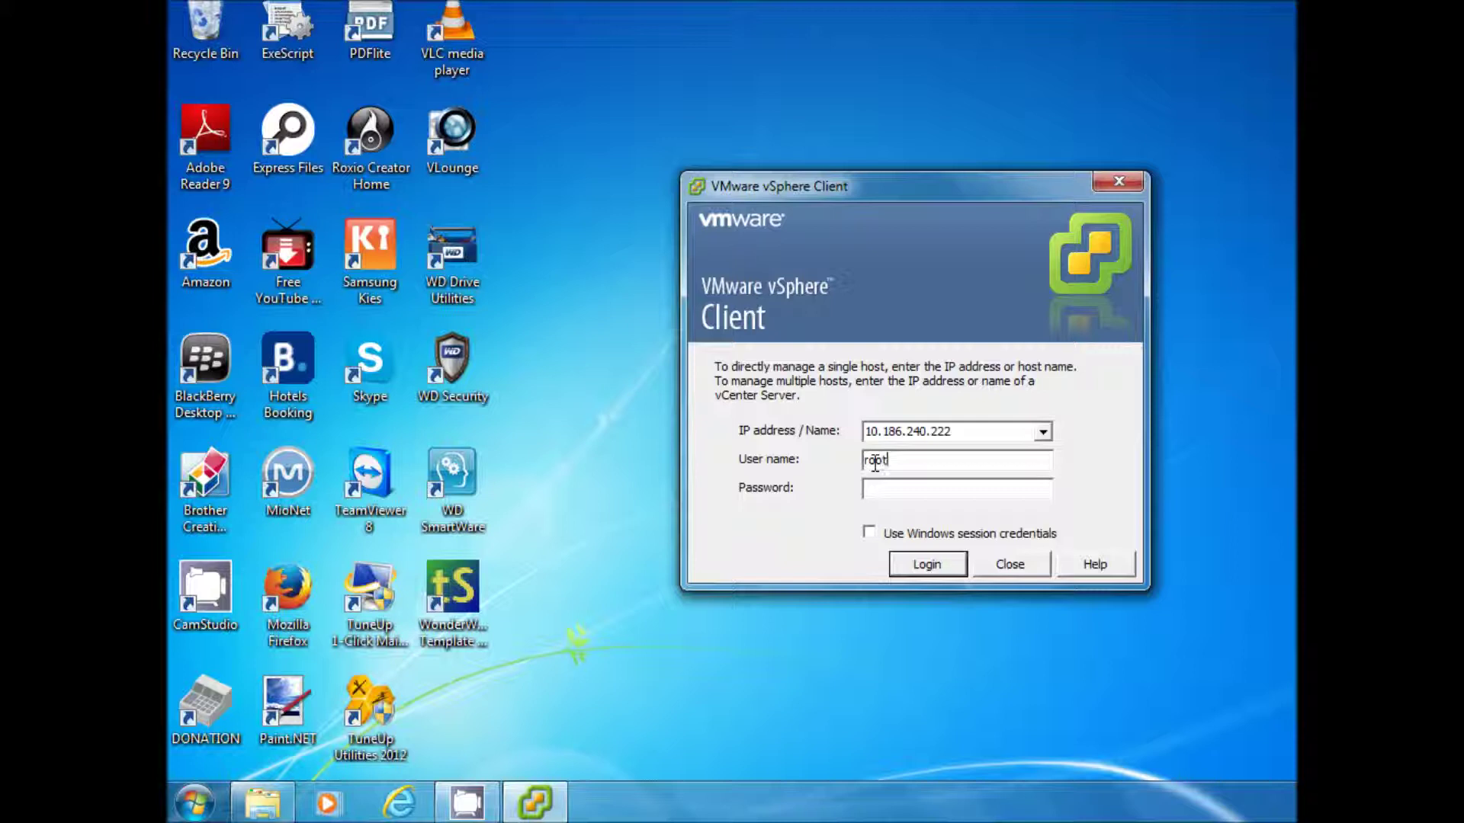
Step: Log in to host 10.186.240.222 as root with the account password, ignoring the untrusted certificate warning
key("Tab")
type("*********")
left_click(924, 570)
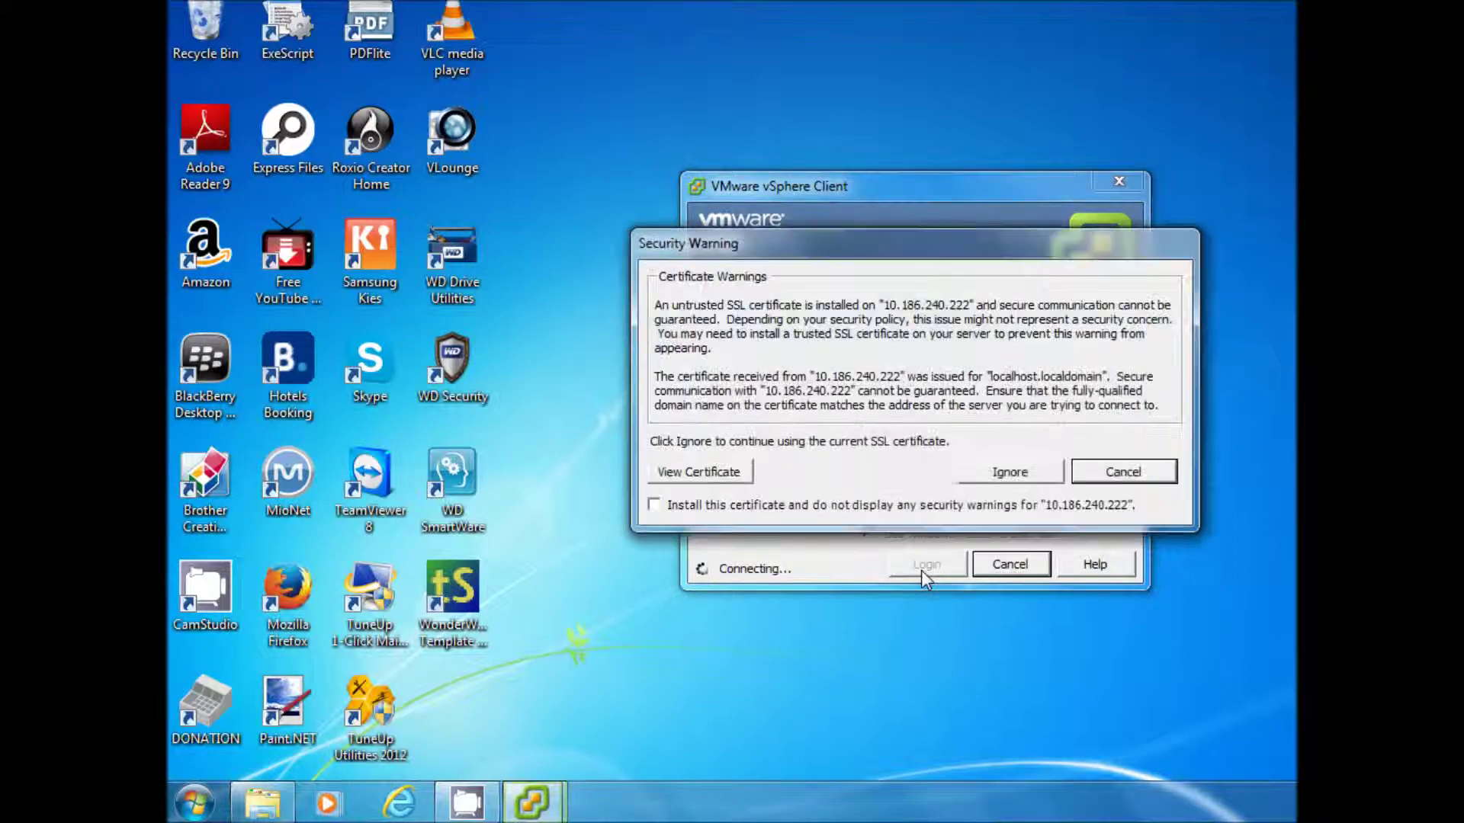
left_click(987, 474)
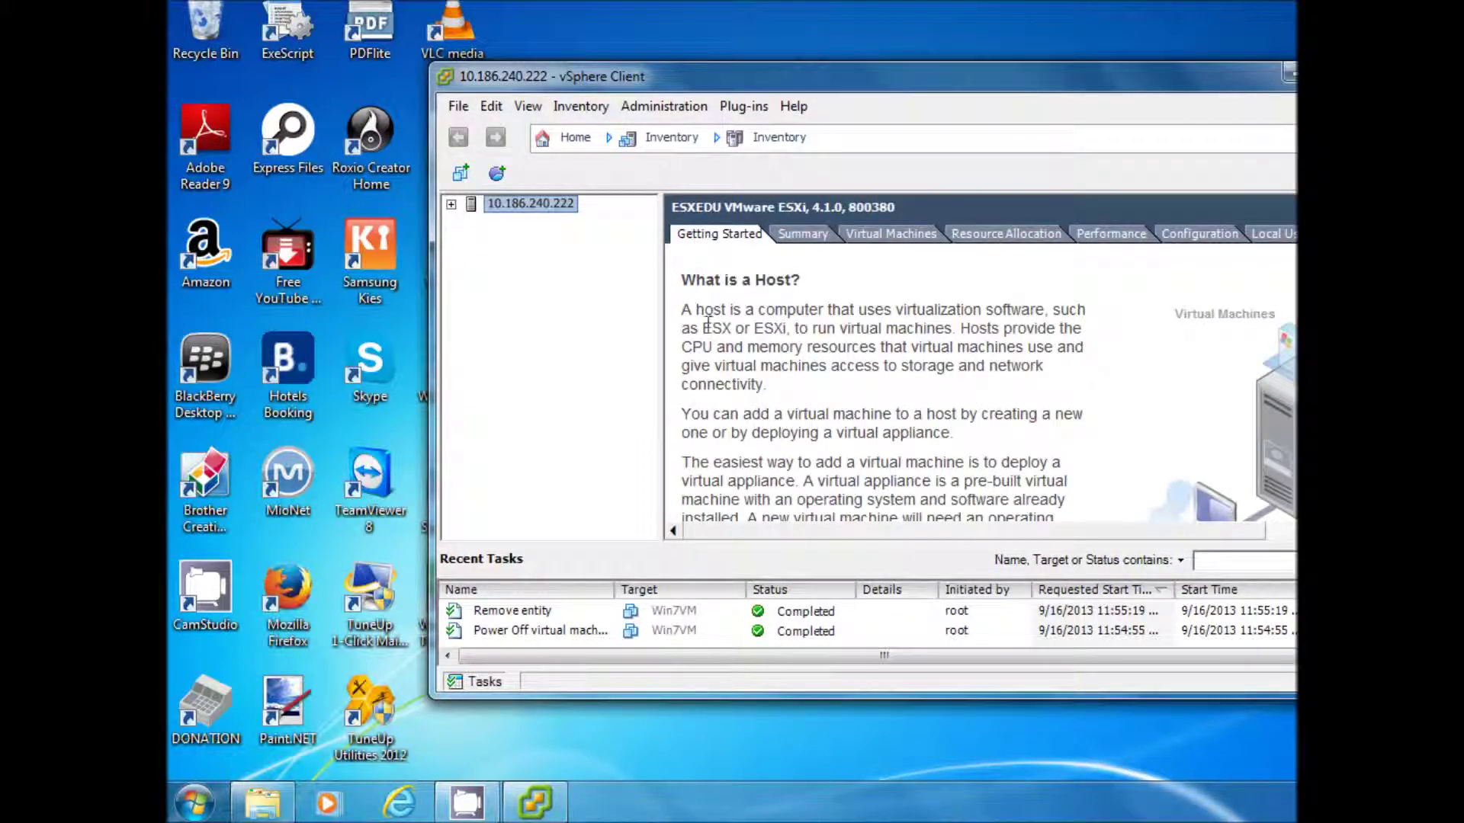
Step: Expand host 10.186.240.222 in the inventory and start a new virtual machine on it with the Custom configuration
left_click(450, 204)
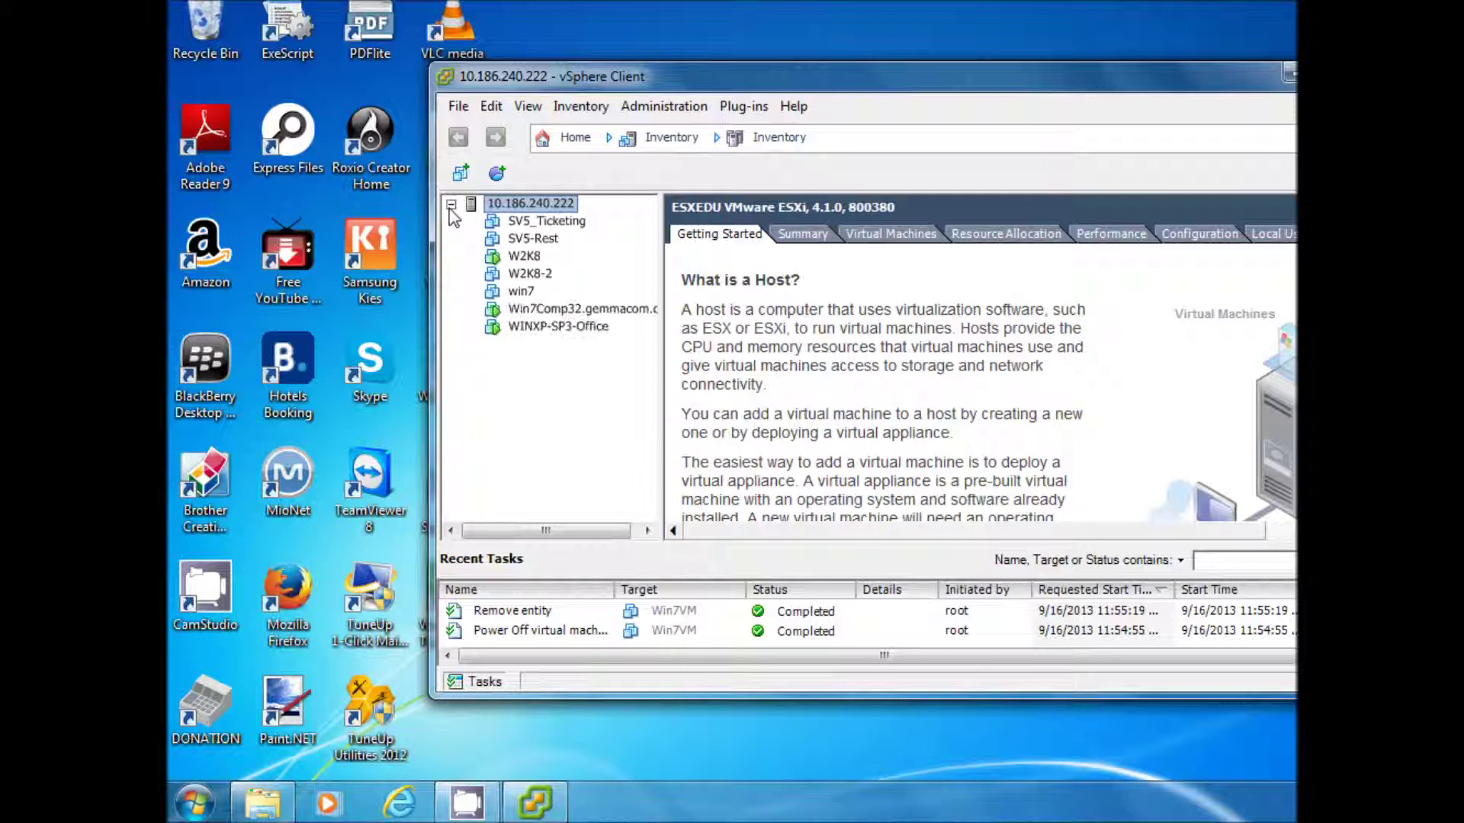
right_click(510, 215)
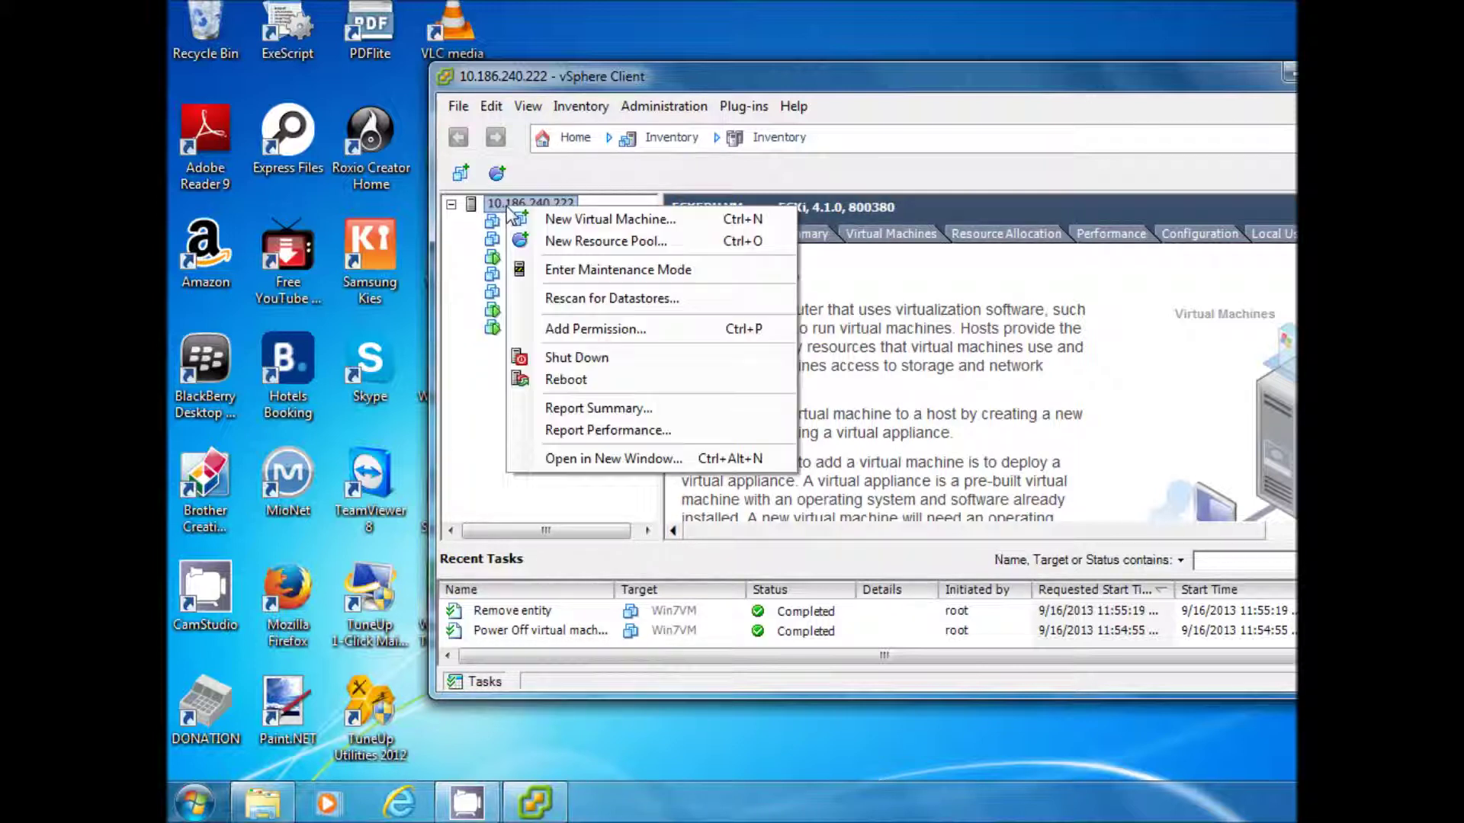
left_click(549, 226)
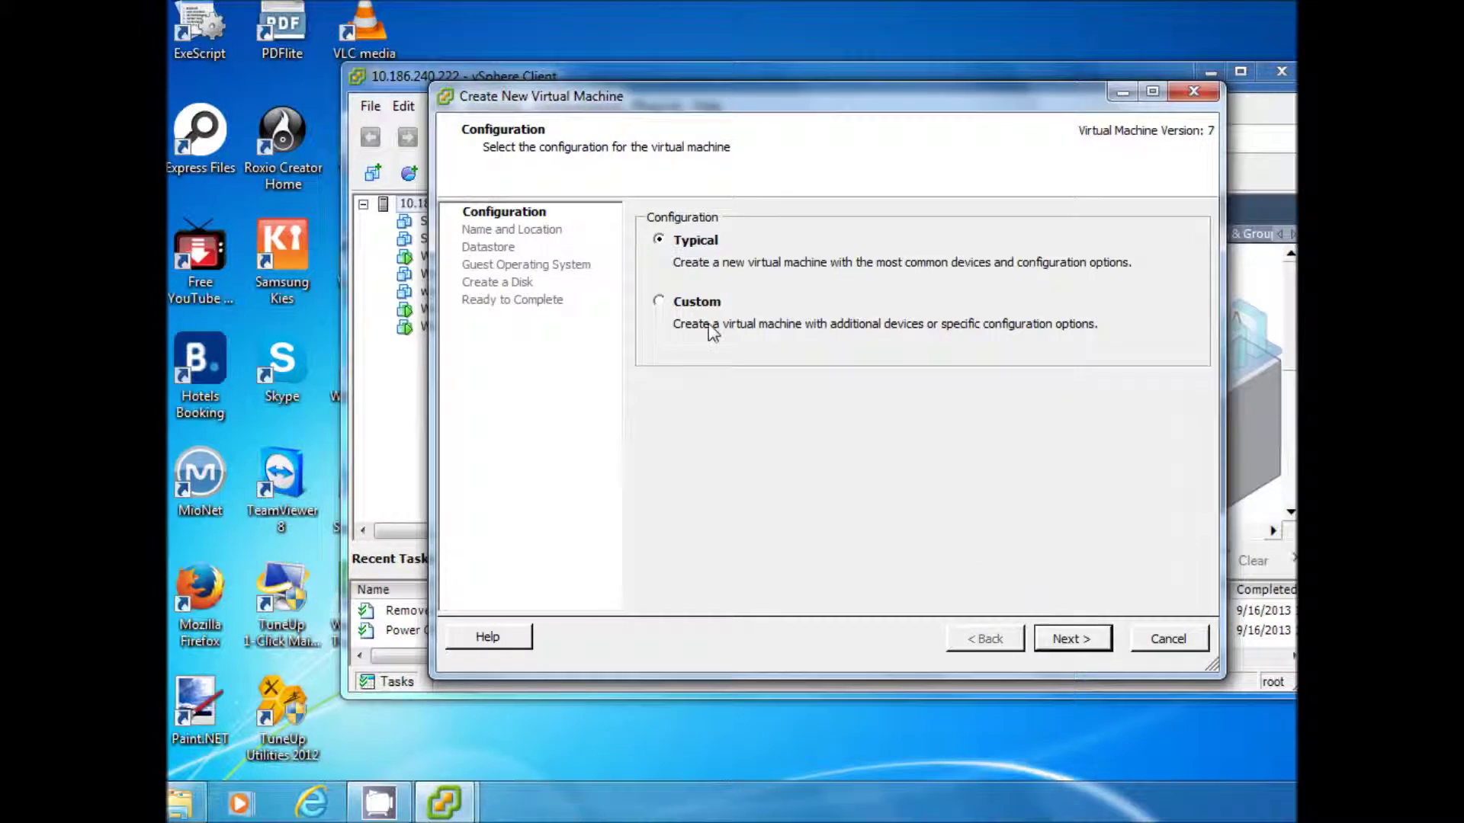
left_click(660, 302)
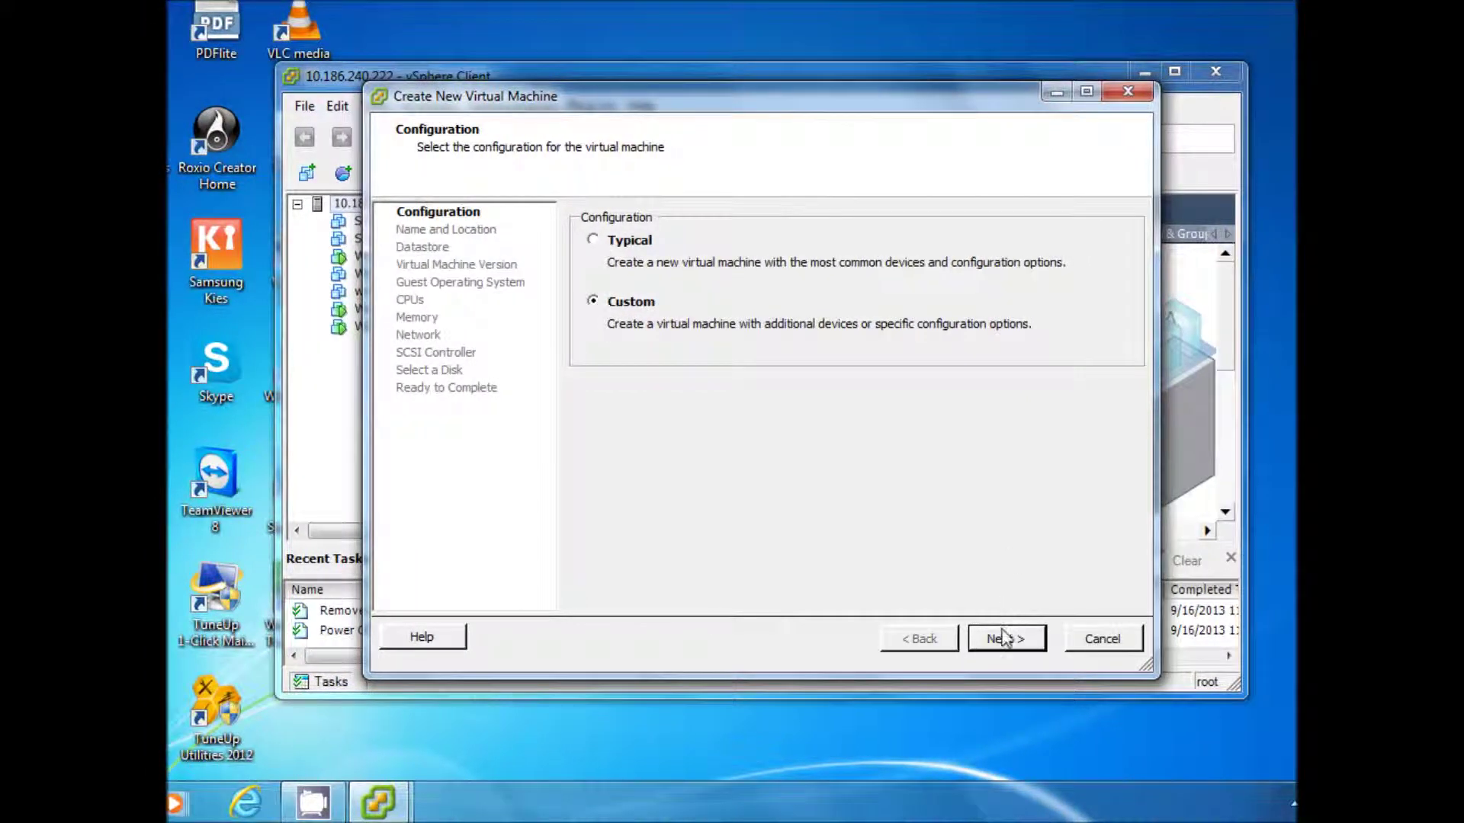
left_click(1027, 641)
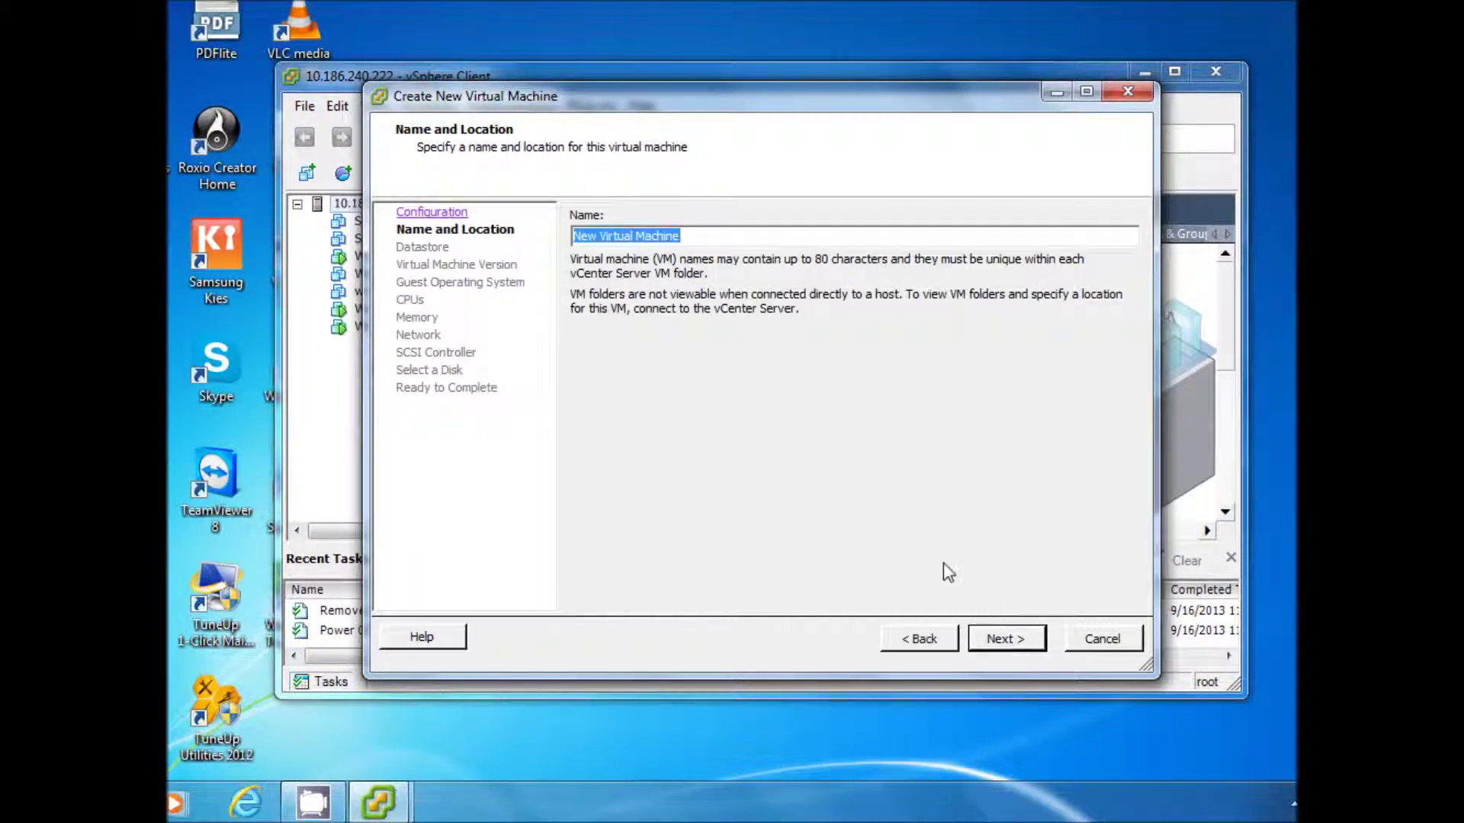
Step: Name the new virtual machine Win7VM
left_click(706, 236)
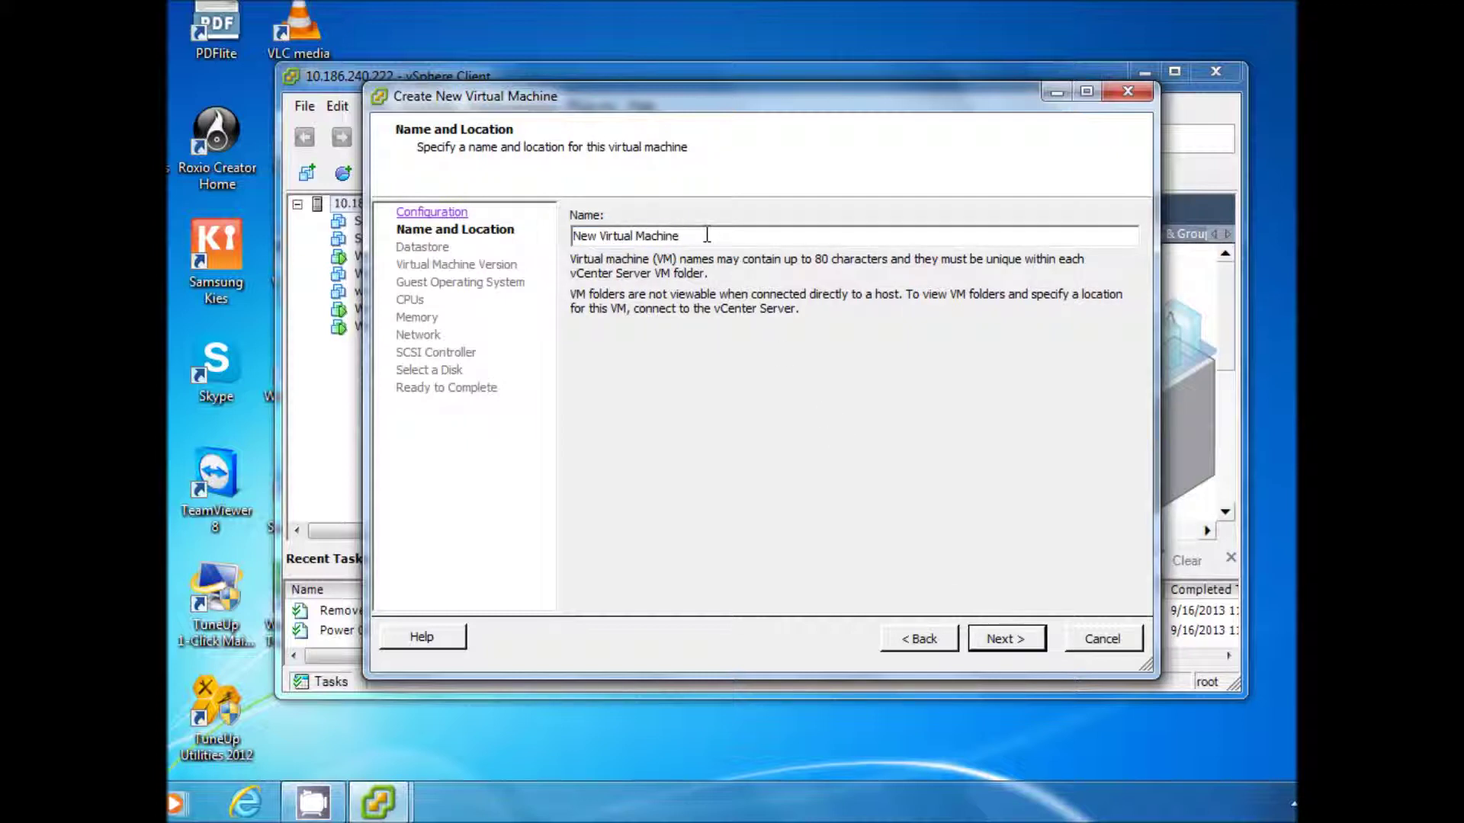
left_click_drag(707, 235, 555, 221)
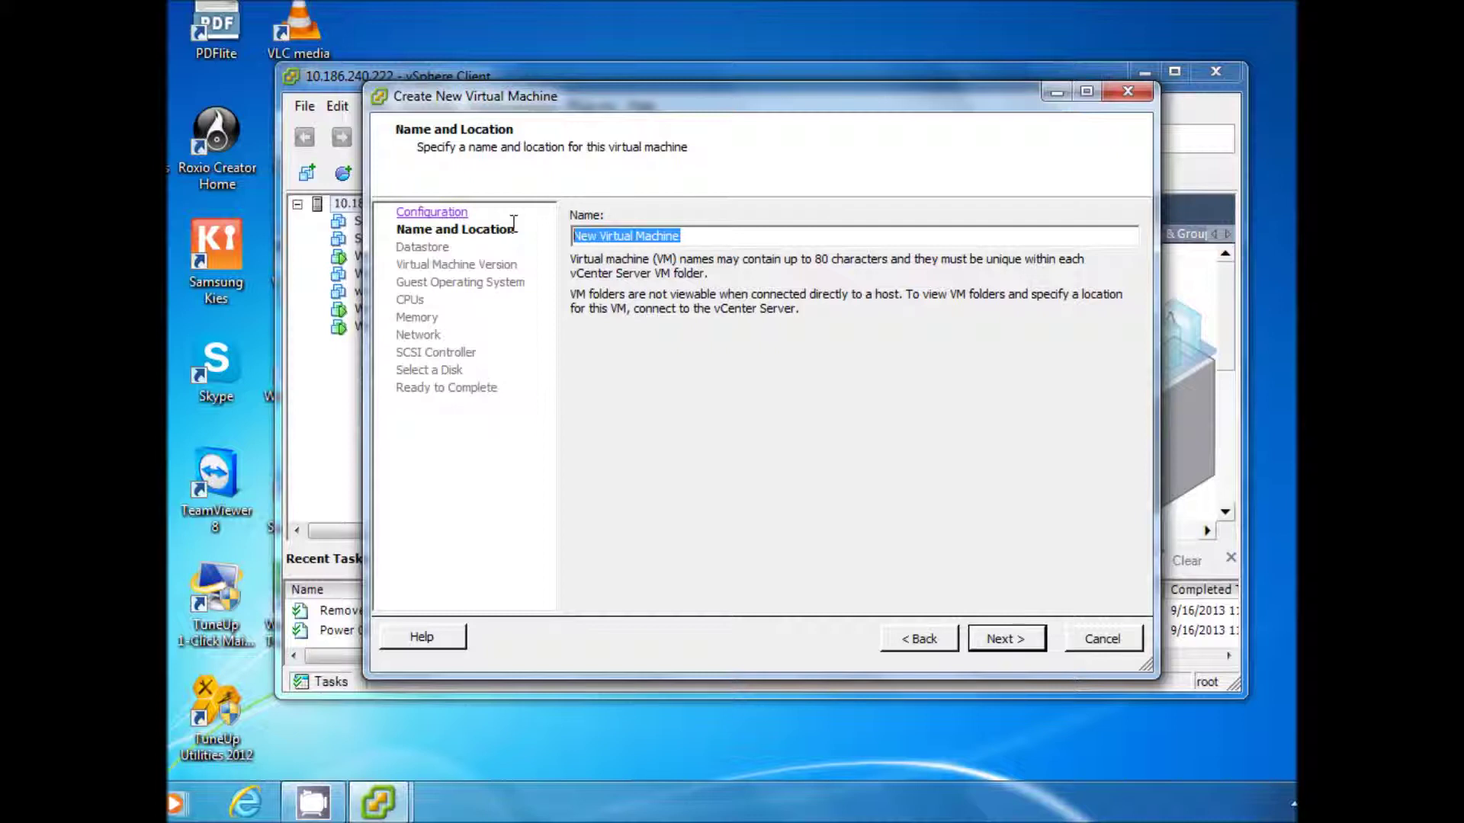
type("Win")
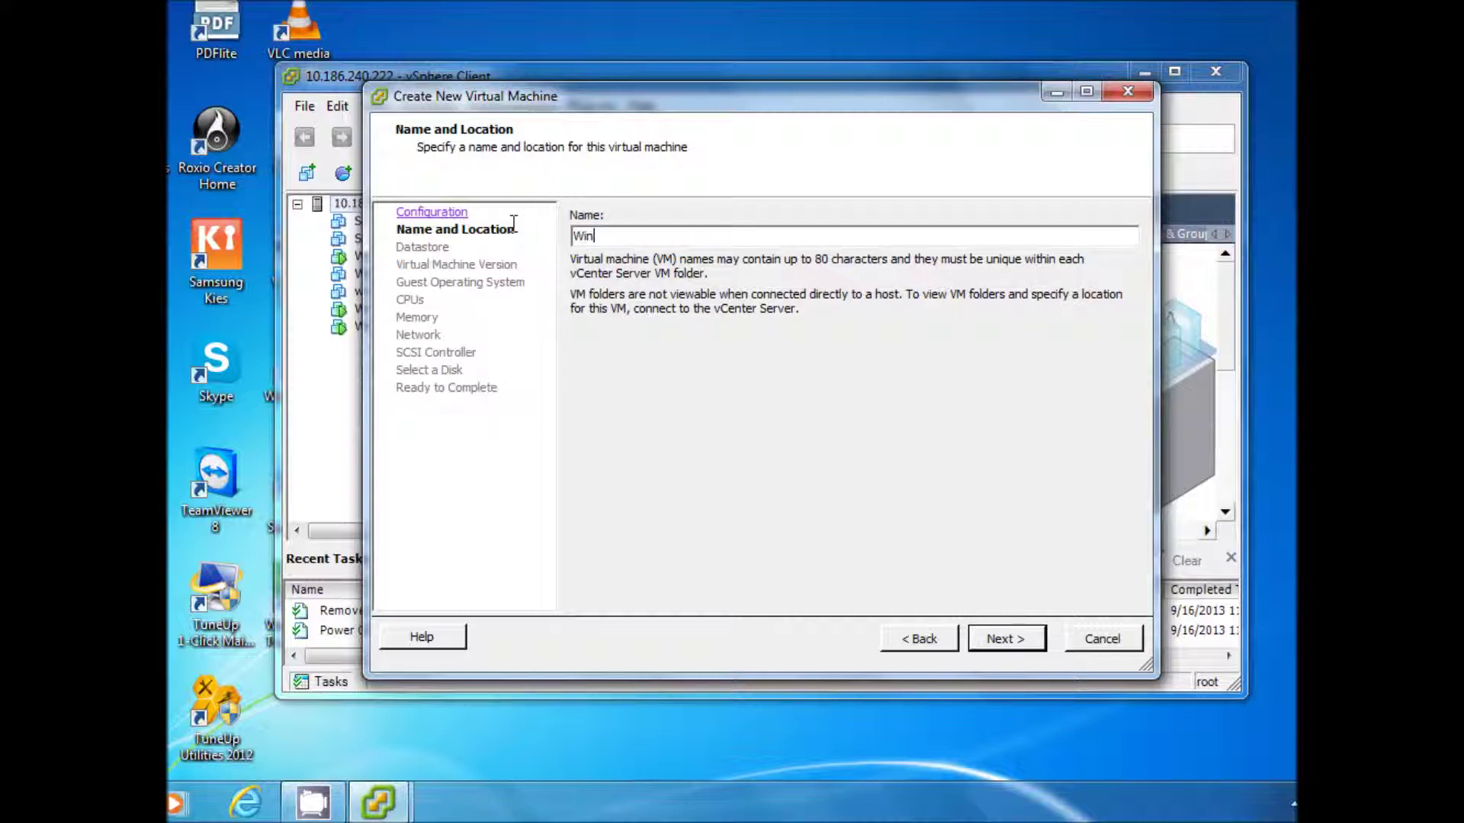
type("7VM")
left_click(1001, 640)
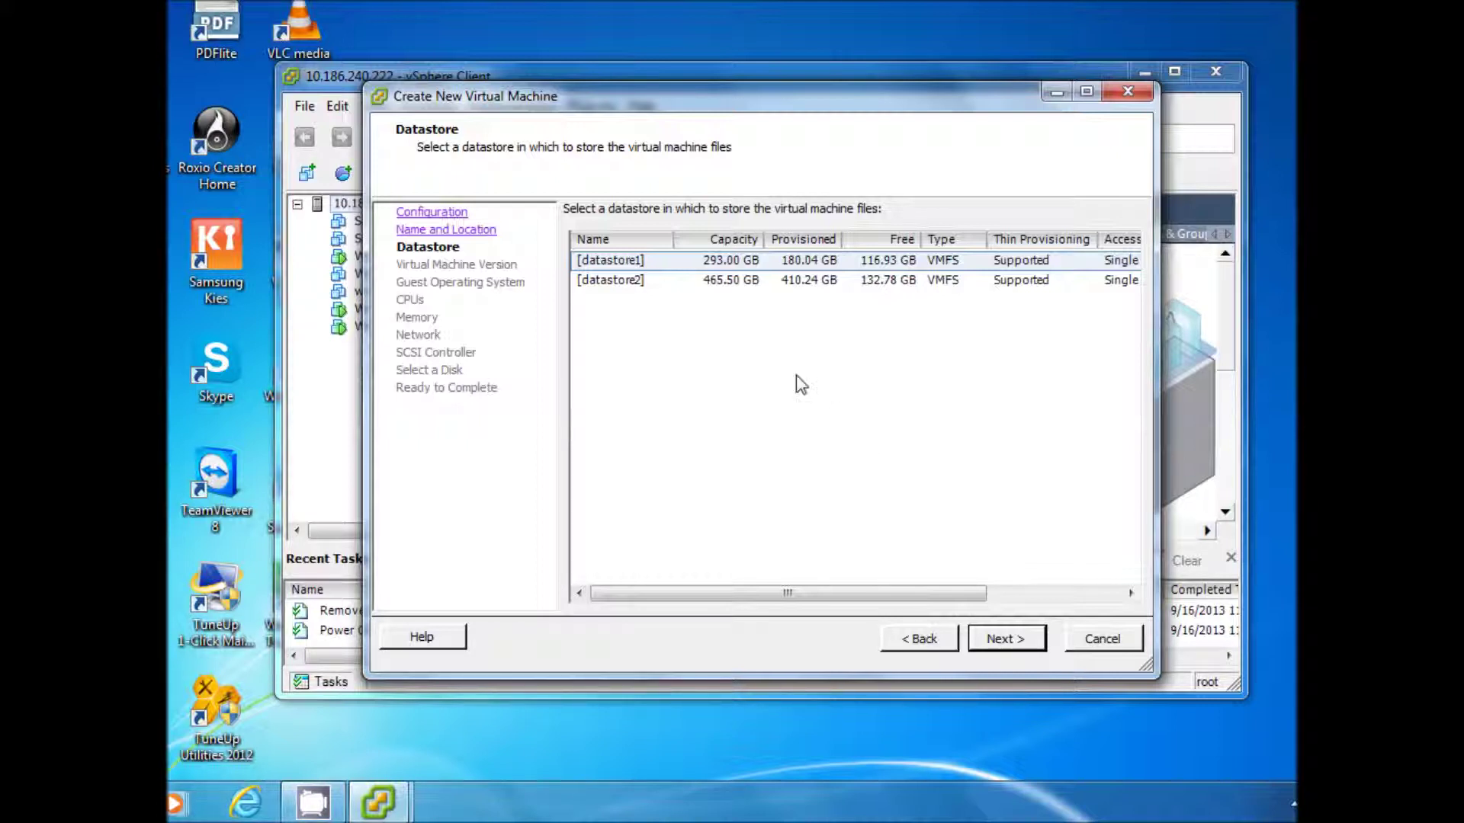
Step: Store the virtual machine files on datastore2 and accept Virtual Machine Version 7
left_click(650, 282)
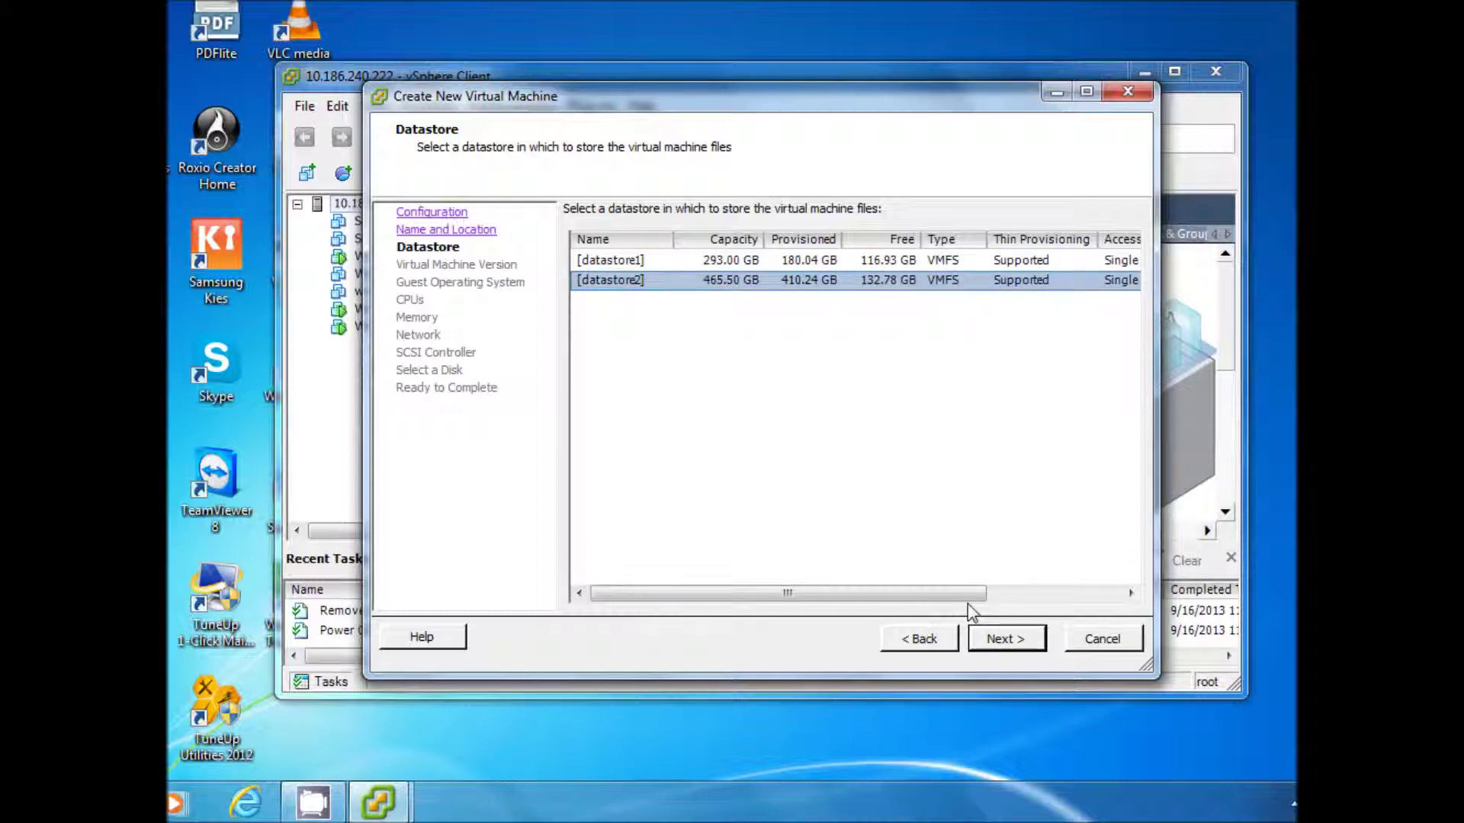
left_click(995, 646)
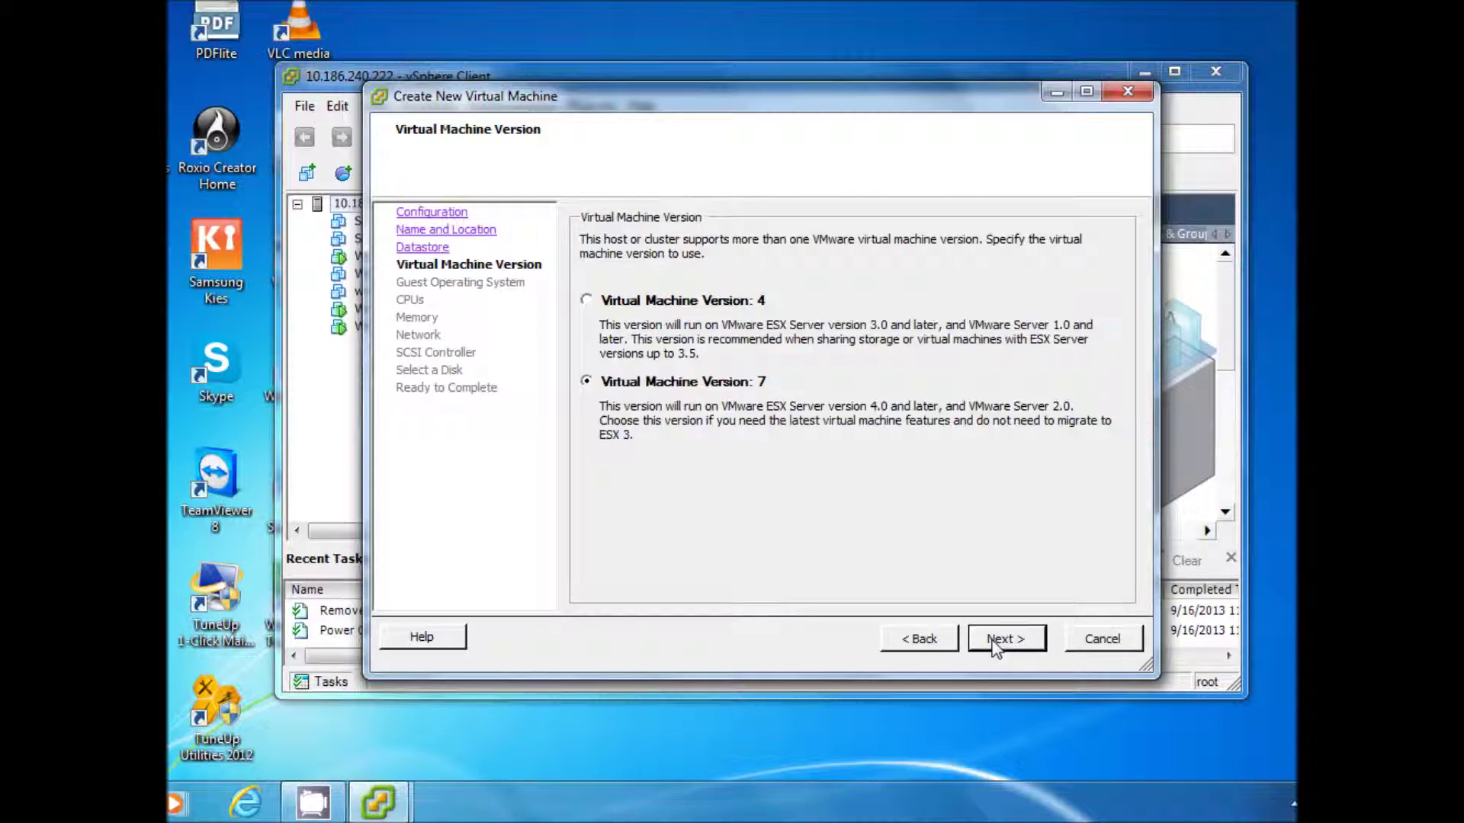
left_click(995, 645)
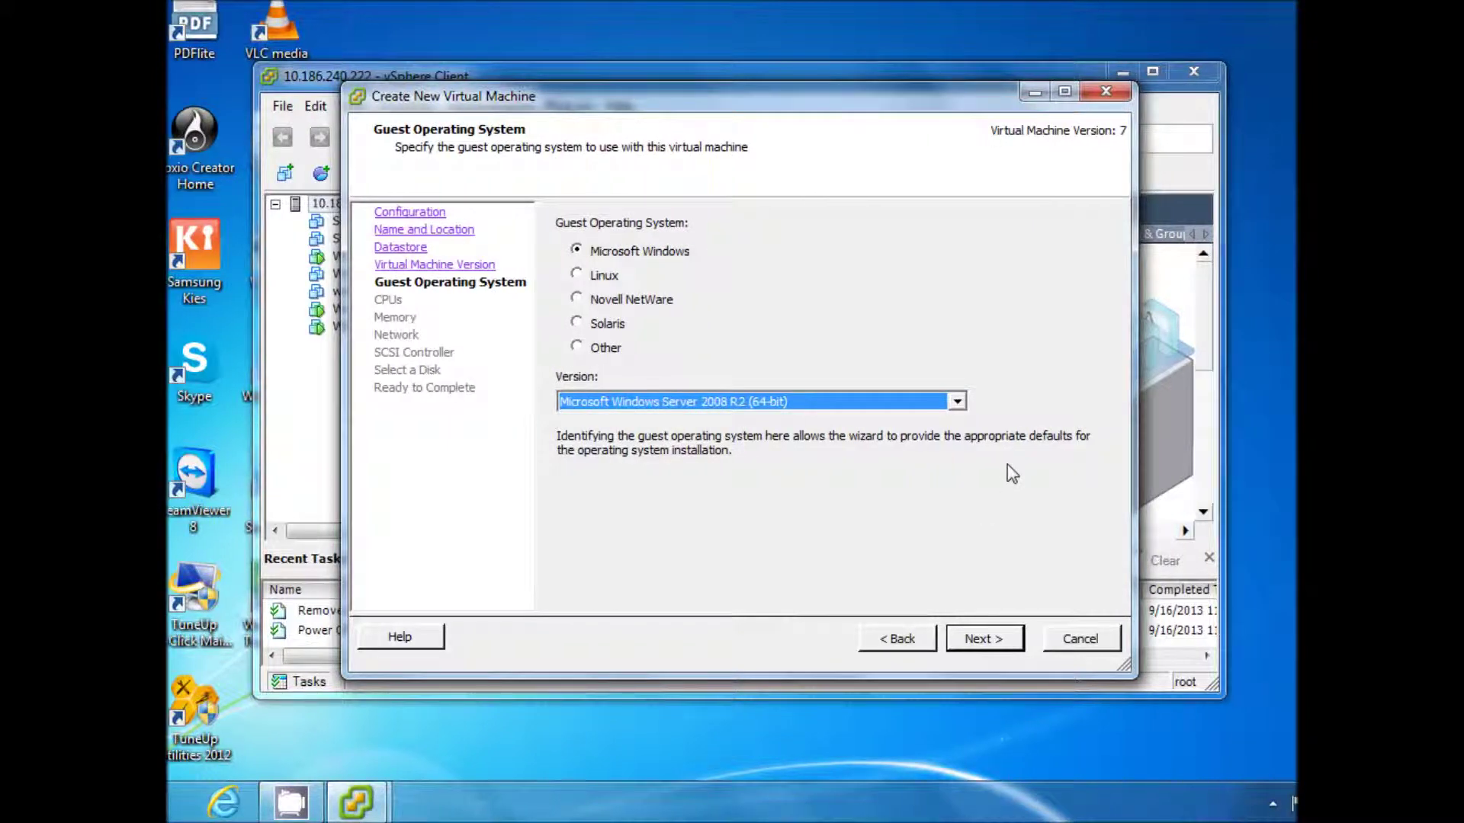
Step: Set the guest operating system version to Microsoft Windows 7 (32-bit)
left_click(957, 402)
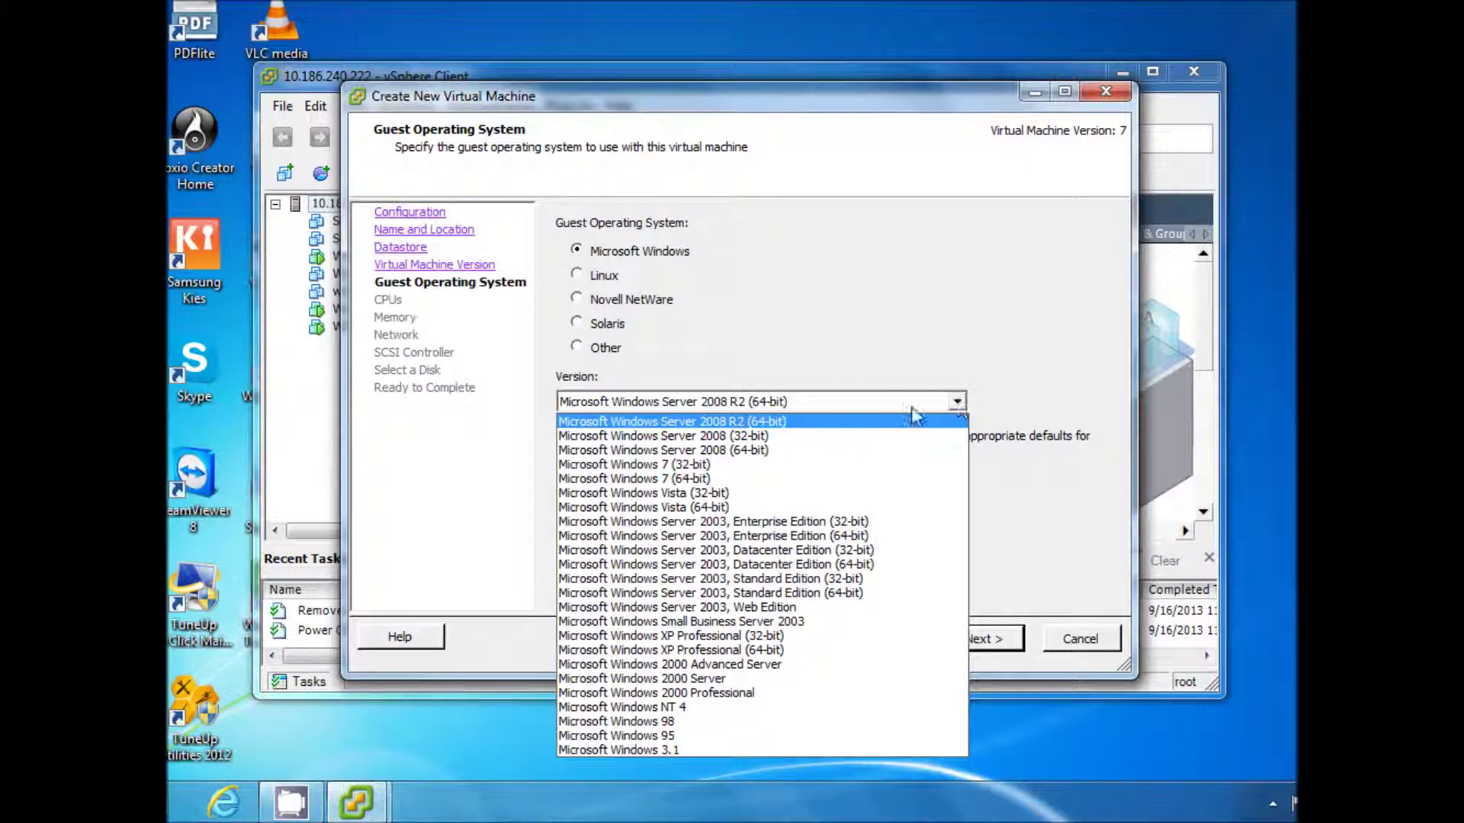
left_click(724, 466)
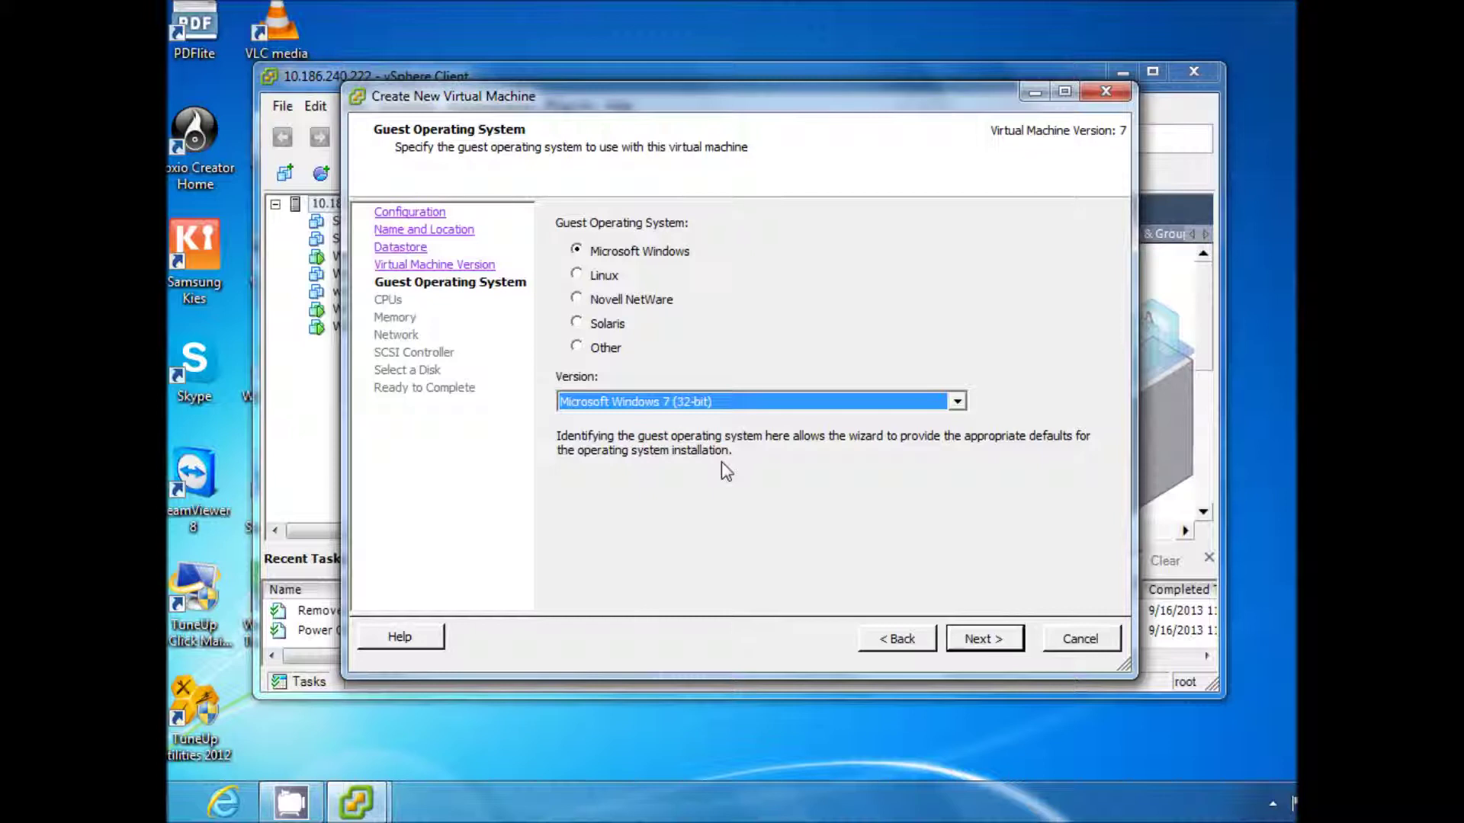
left_click(965, 645)
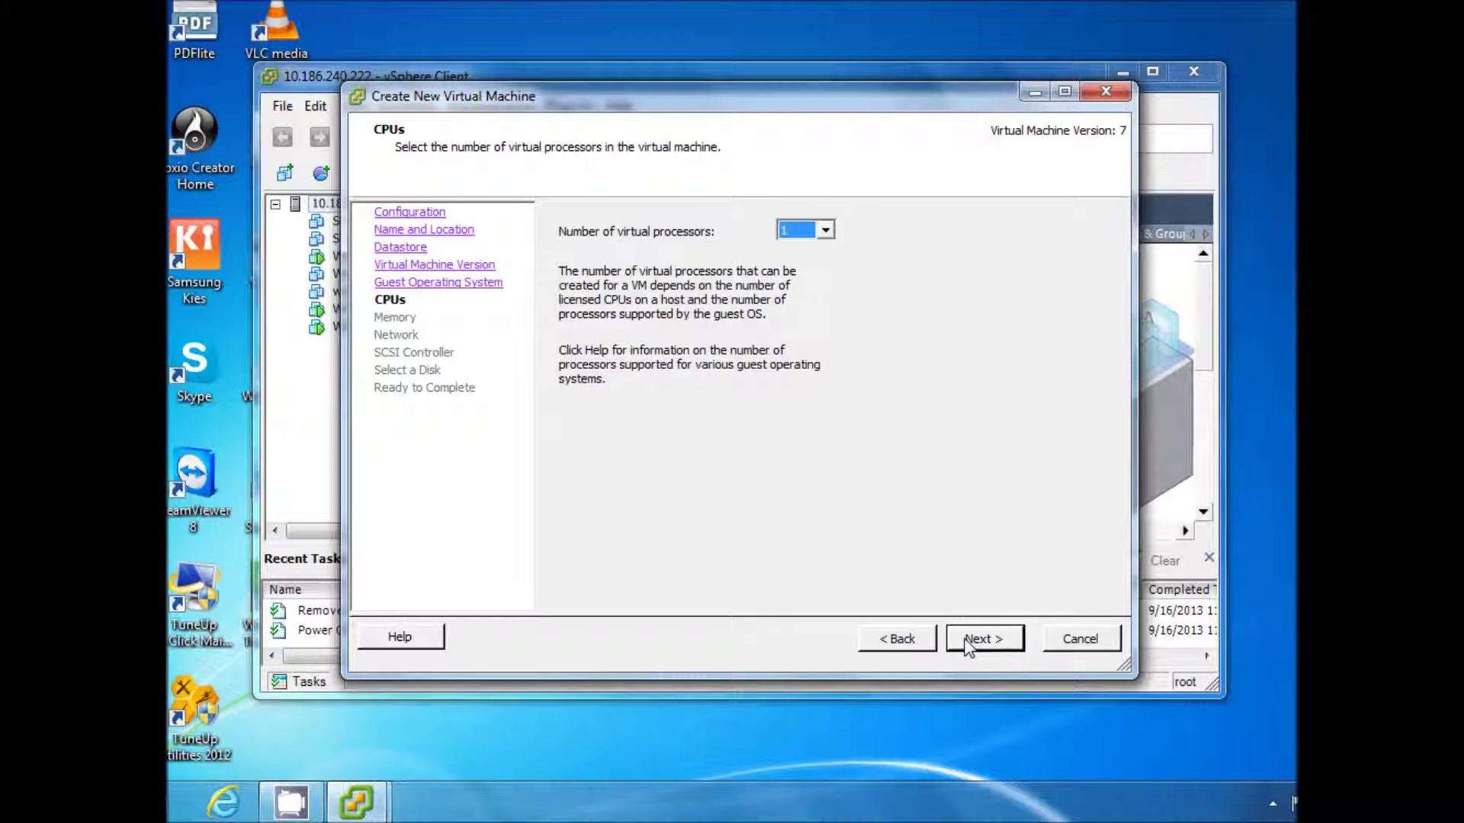
Step: Accept the default hardware, with 1 CPU, 1 GB memory, one E1000 NIC, LSI Logic SAS and a new 24 GB disk, and create the virtual machine
left_click(968, 645)
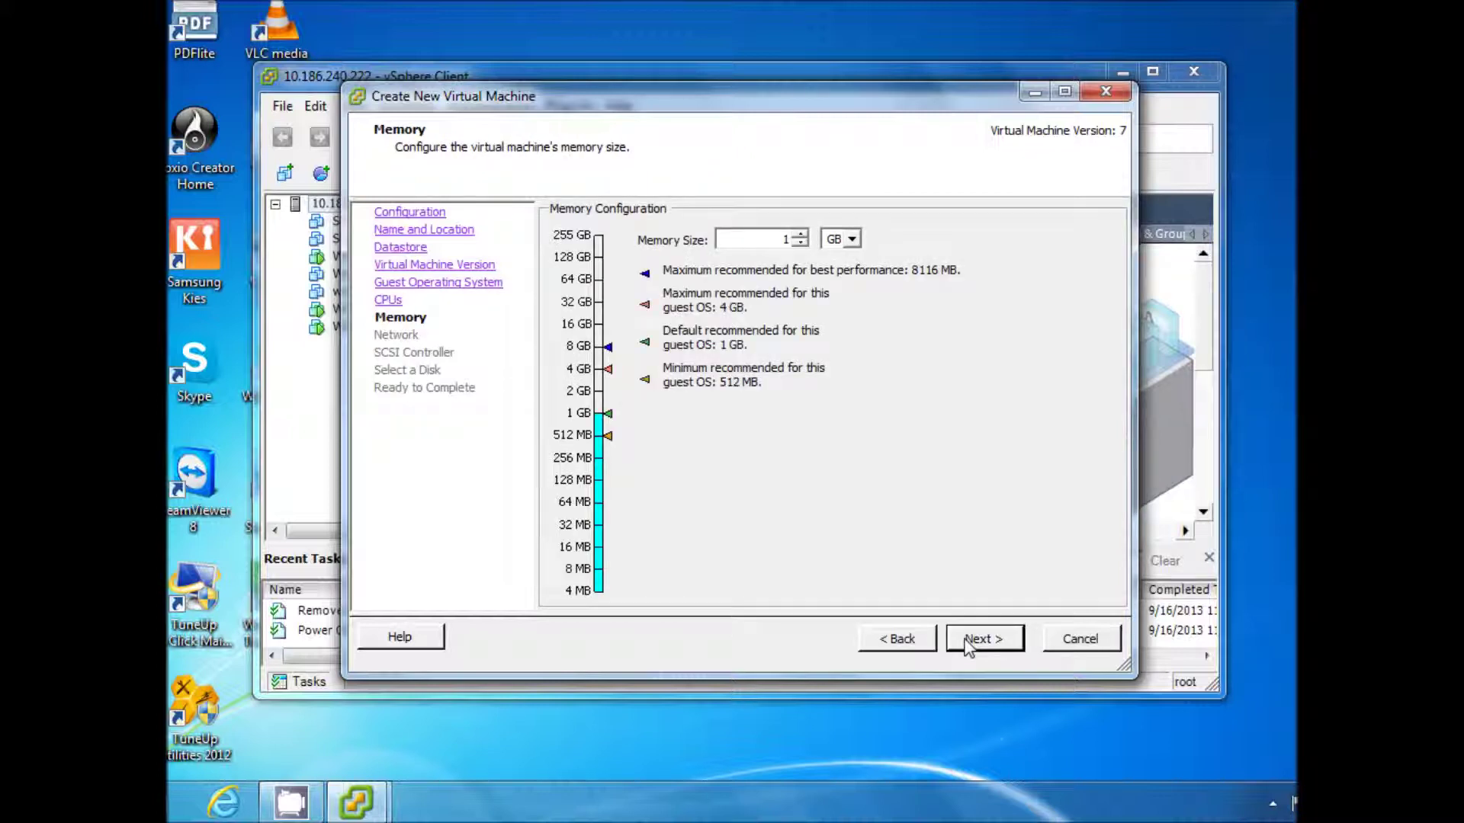
left_click(967, 645)
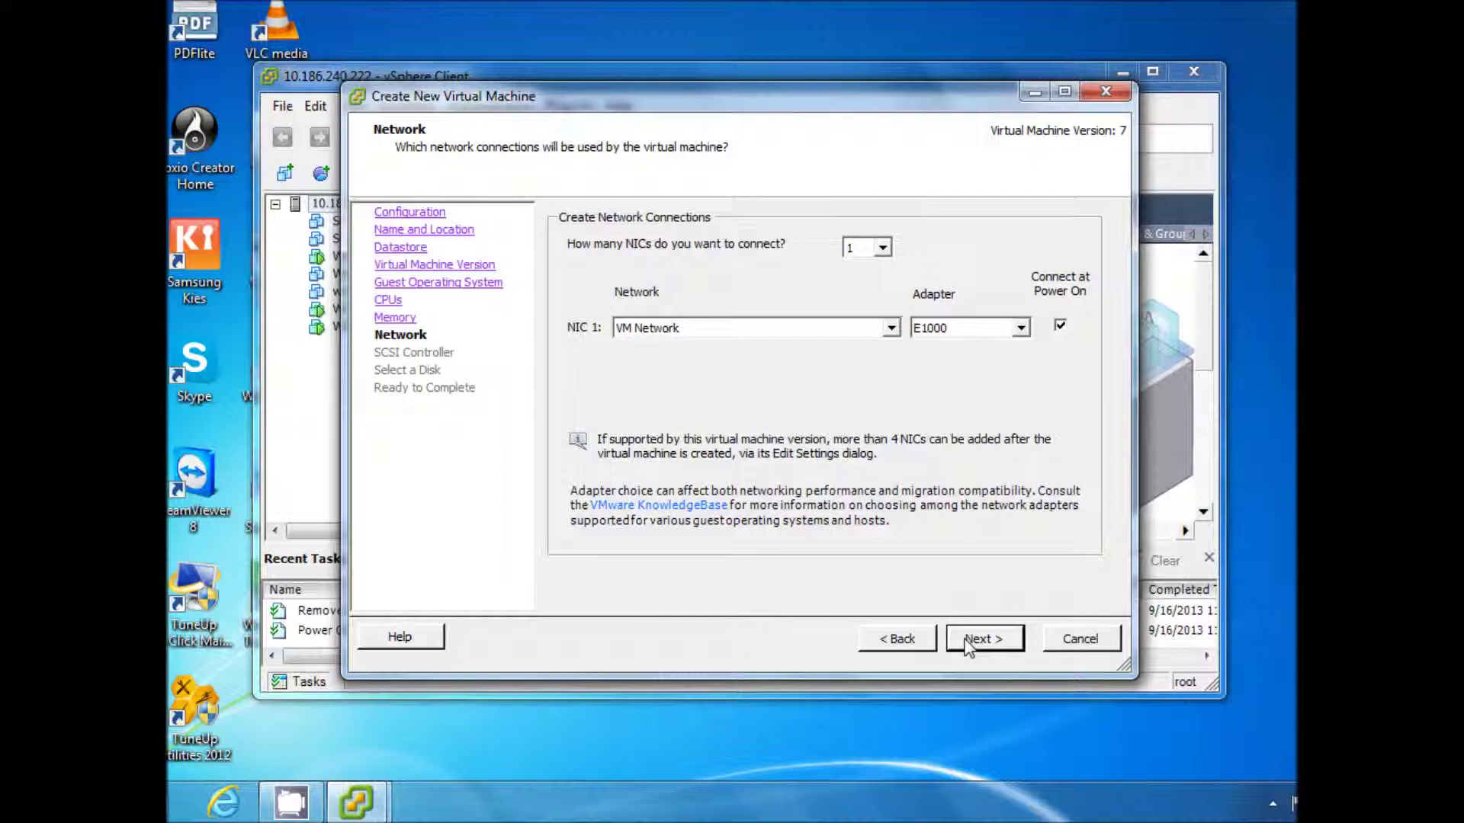
left_click(969, 641)
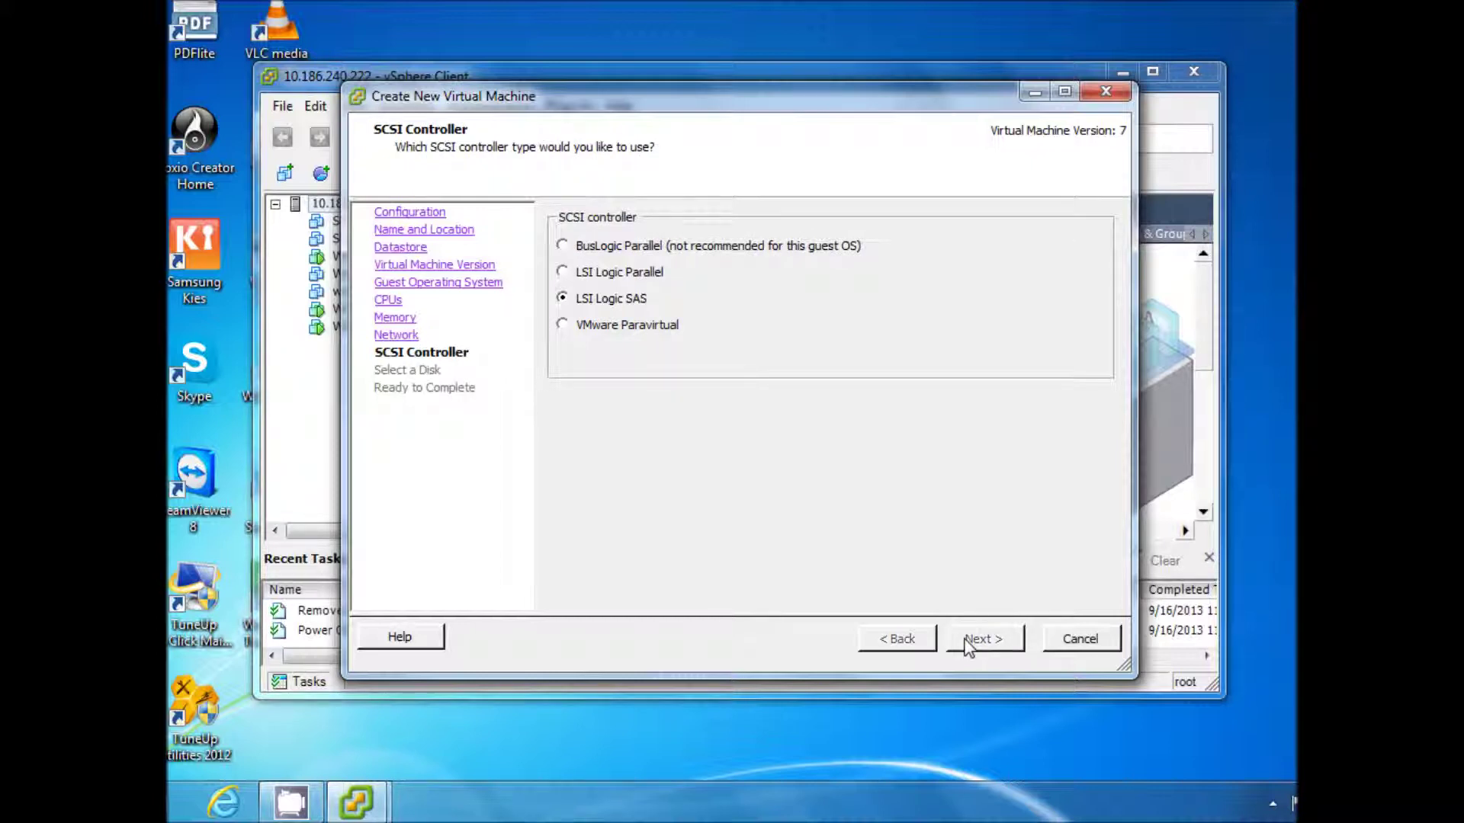
left_click(969, 641)
left_click(969, 641)
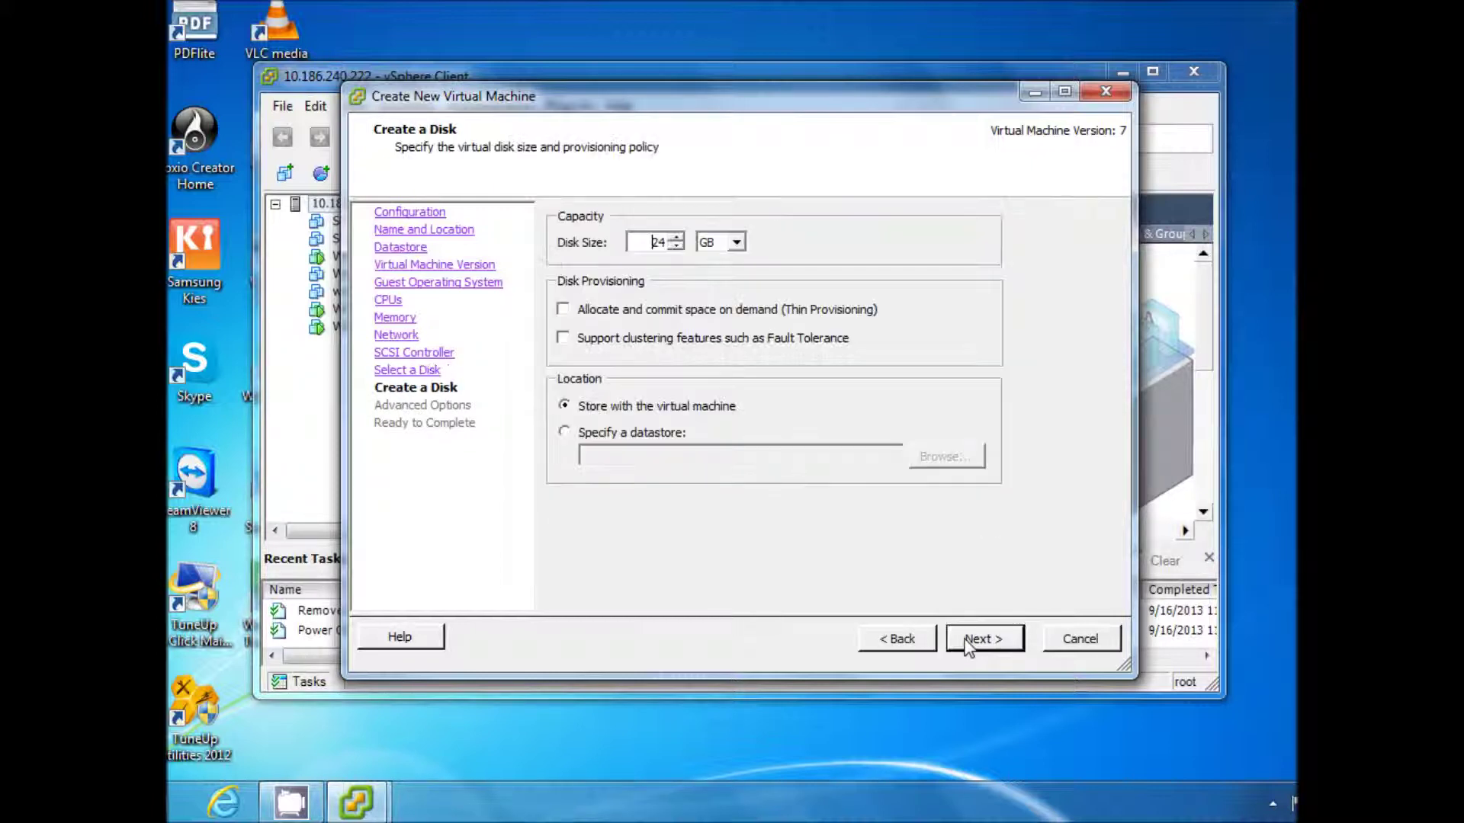
left_click(969, 641)
left_click(969, 640)
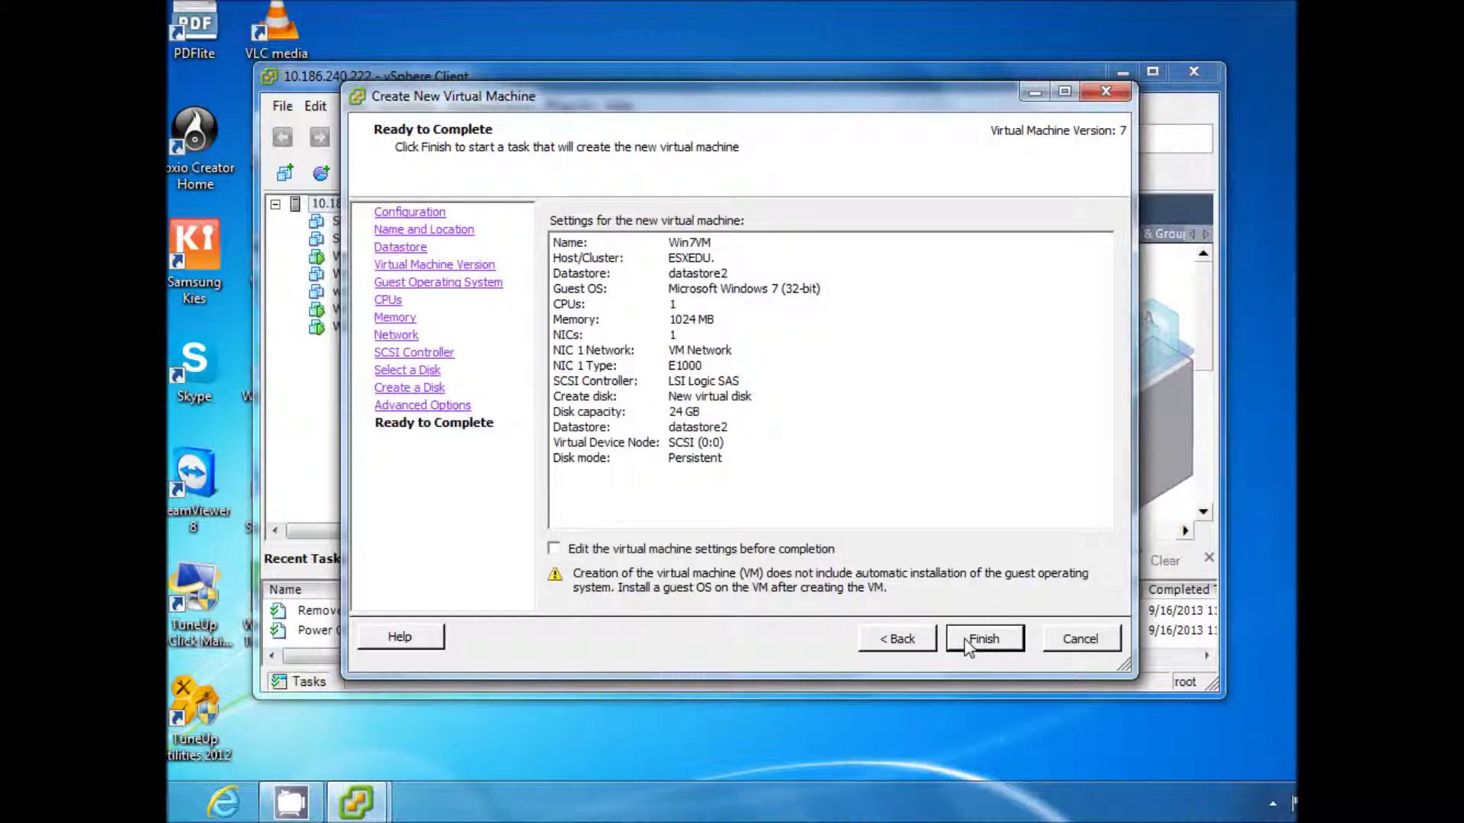
left_click(982, 639)
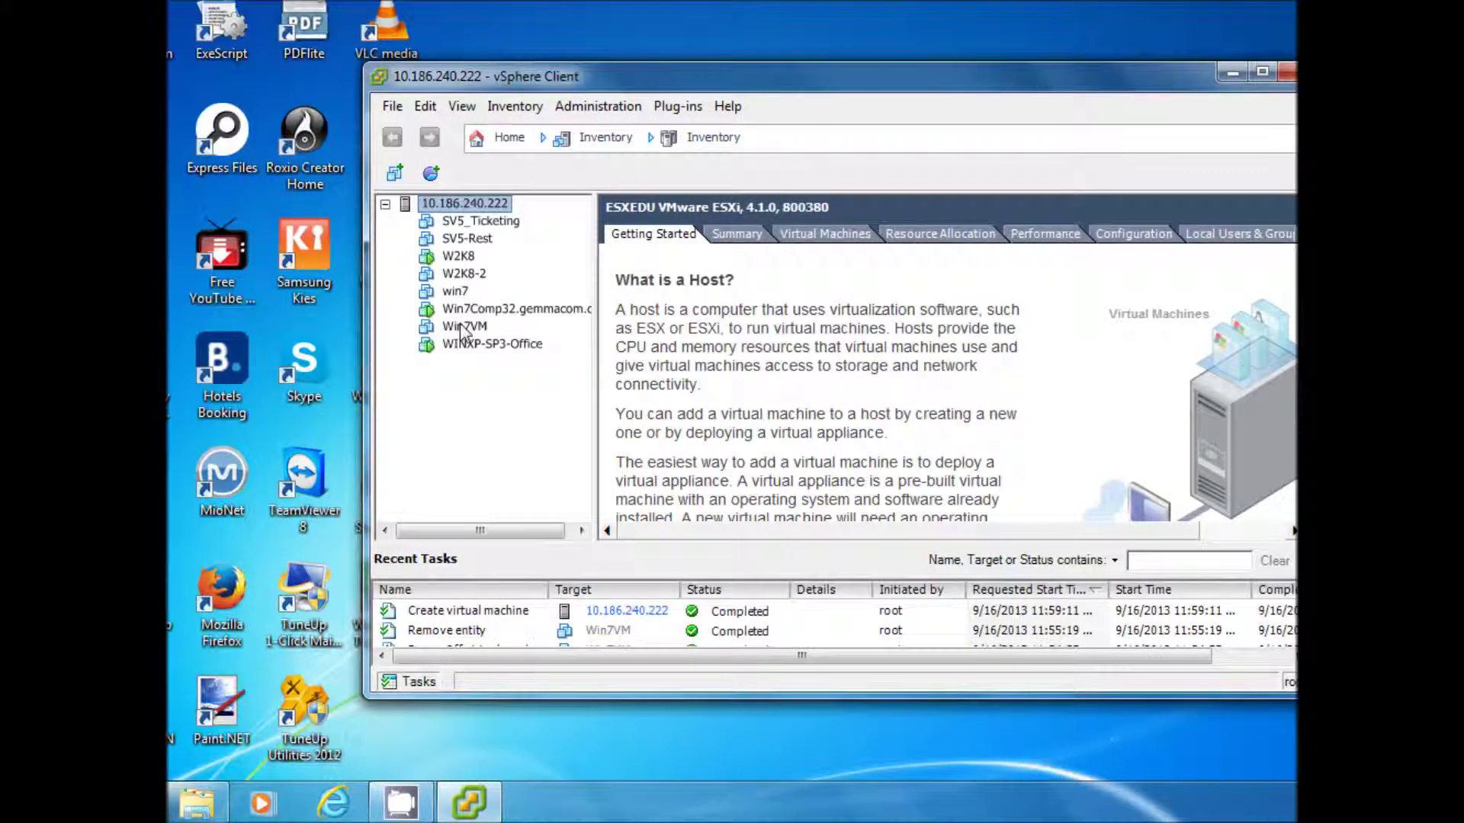
Step: Open the console of Win7VM, power the virtual machine on and move the console window fully into view
left_click(460, 326)
right_click(461, 328)
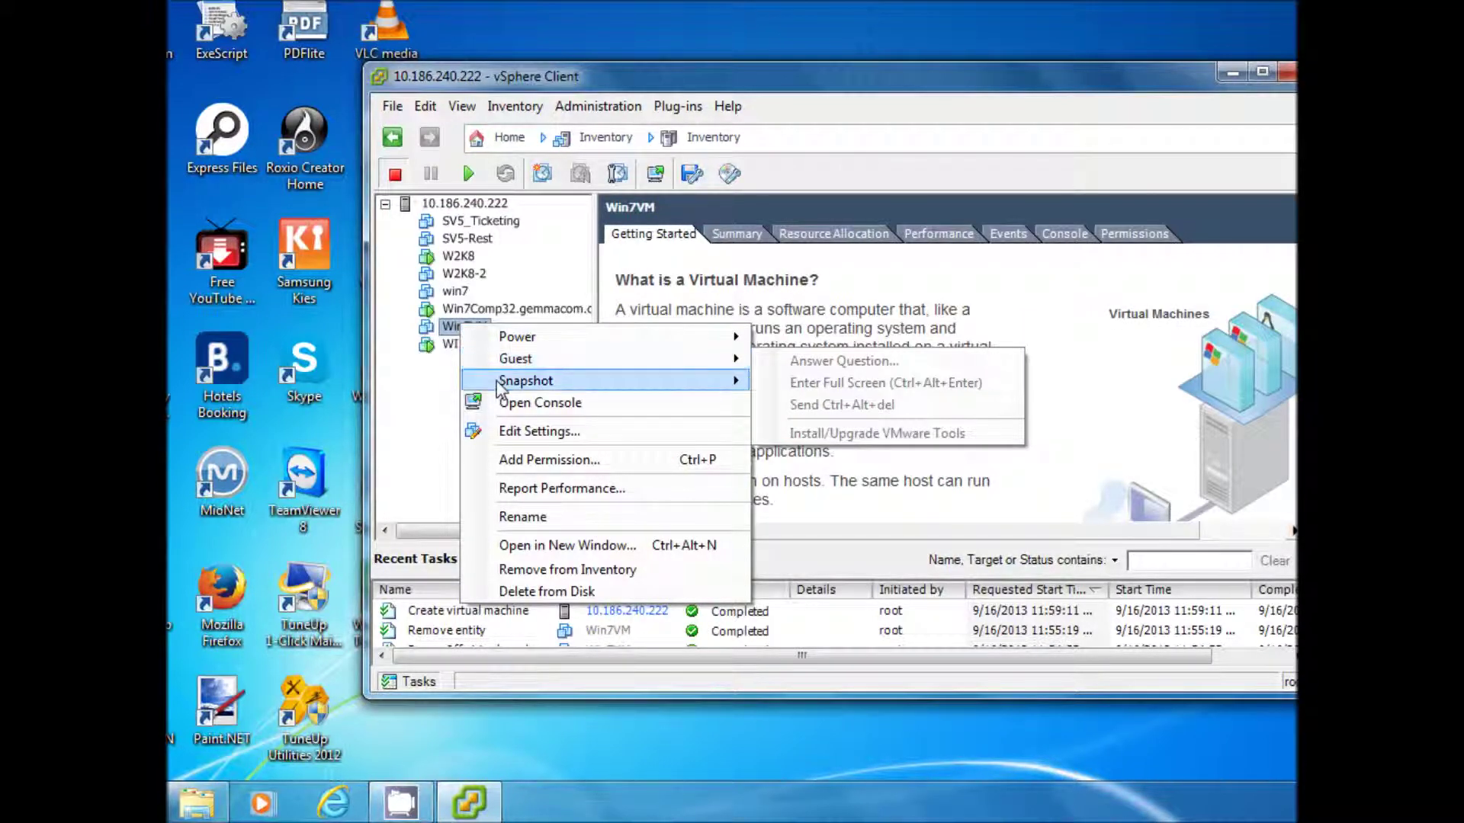
left_click(503, 405)
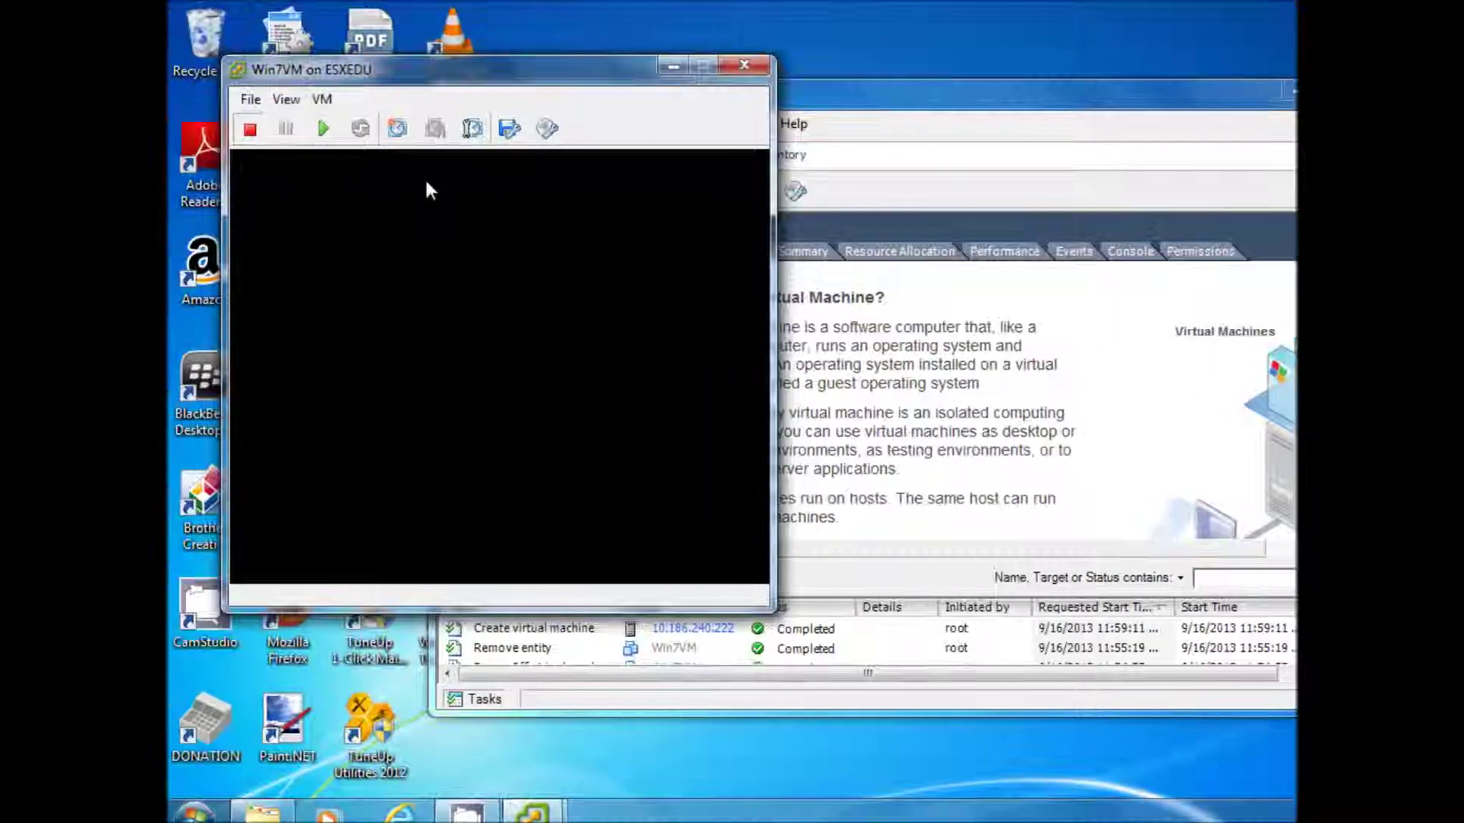
left_click(320, 126)
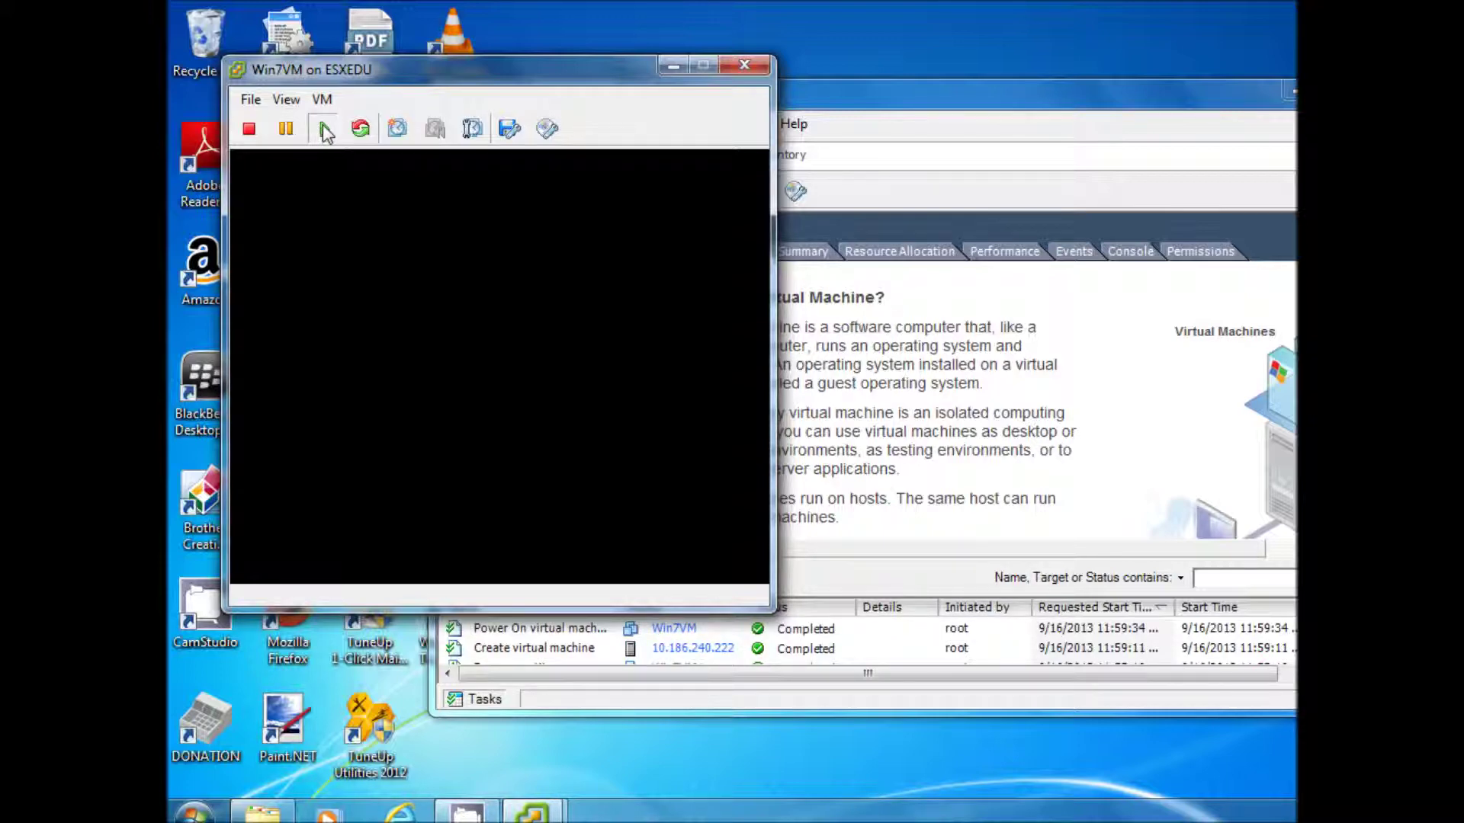
left_click_drag(379, 79, 616, 98)
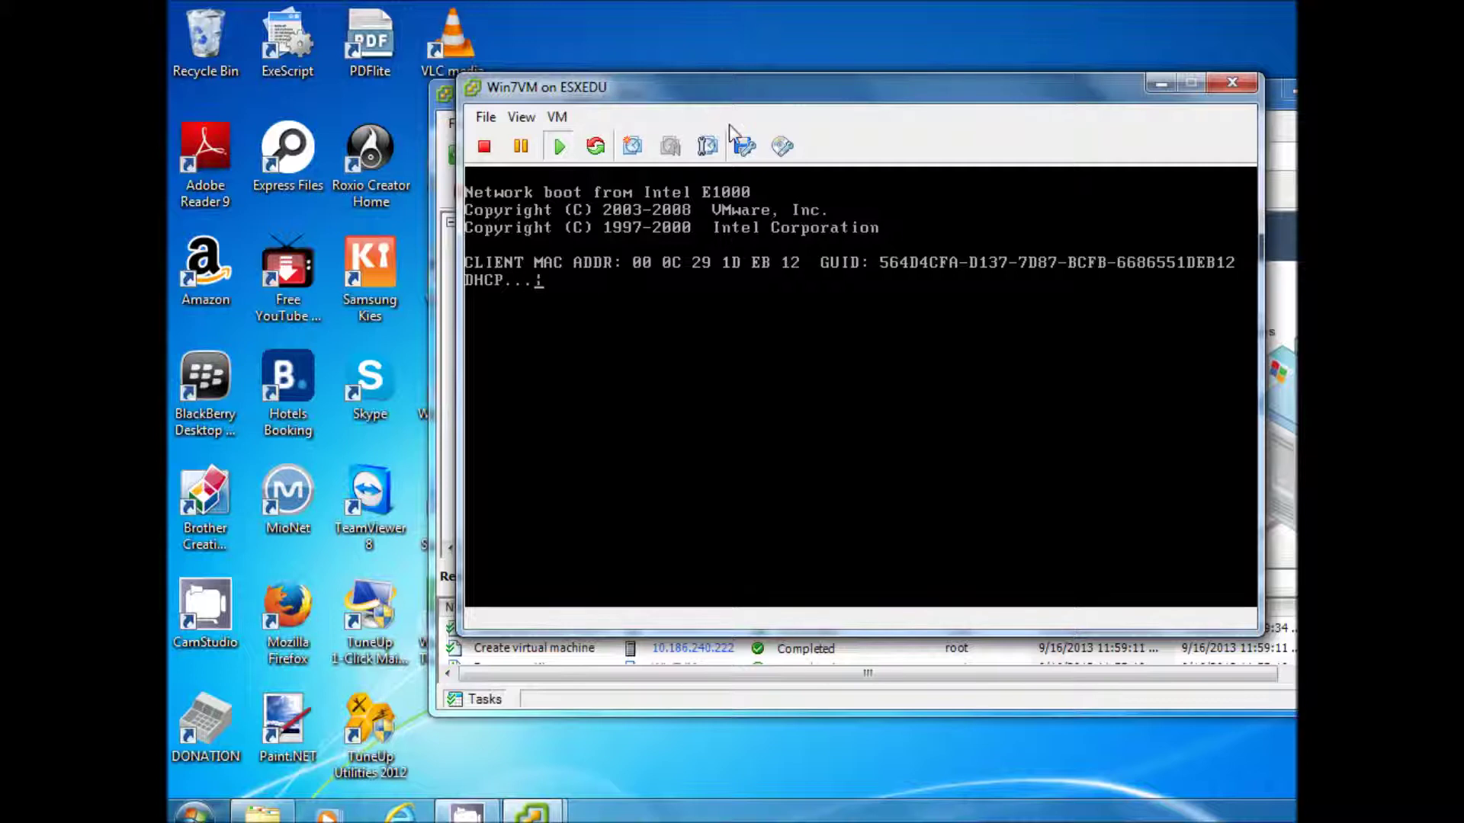
Step: Connect CD/DVD Drive 1 of Win7VM to the Windows 7 Enterprise 32-bit ISO image in the ISO folder on the local removable disk
left_click(781, 149)
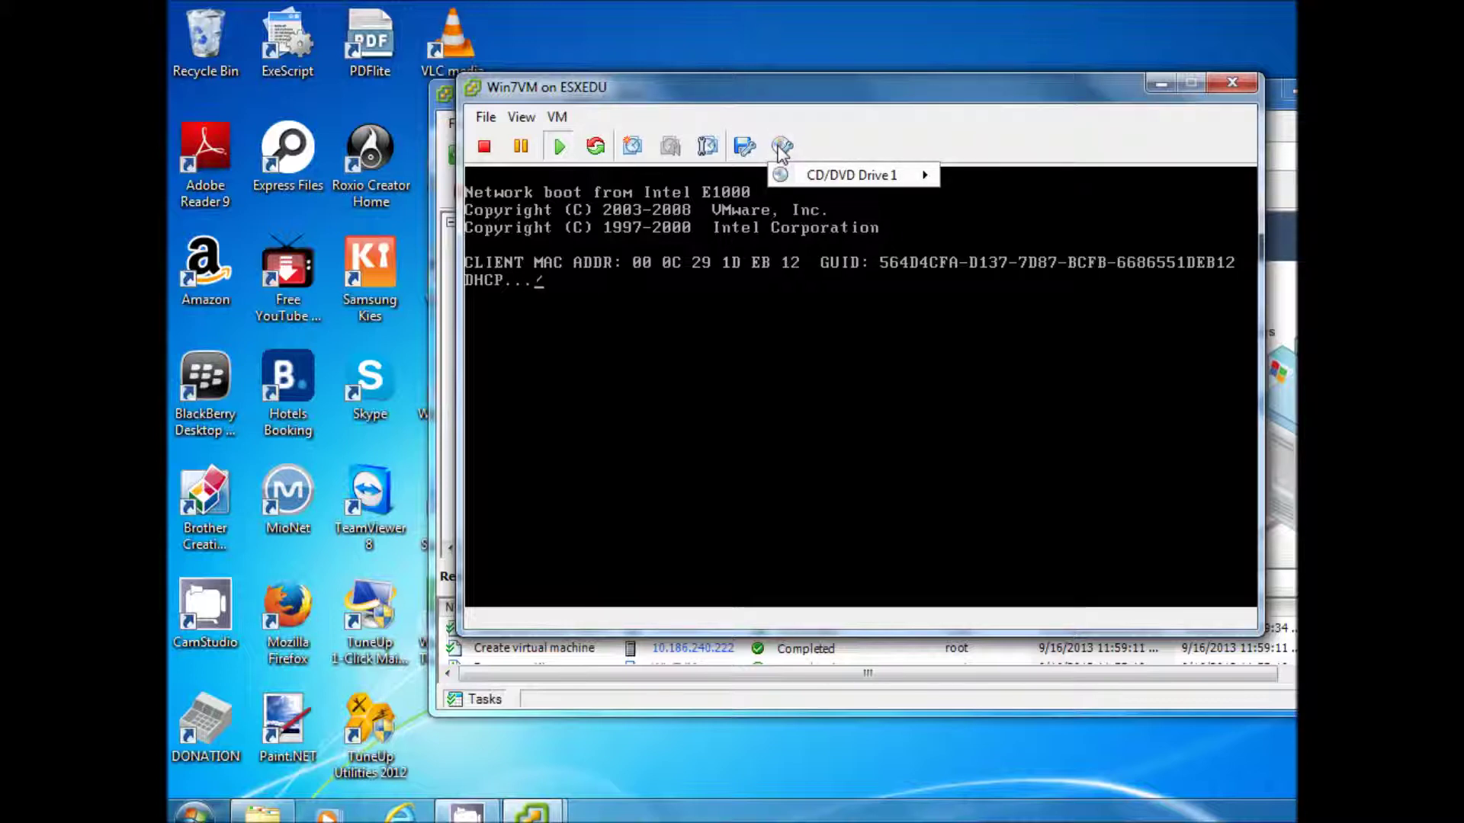
mouse_move(799, 177)
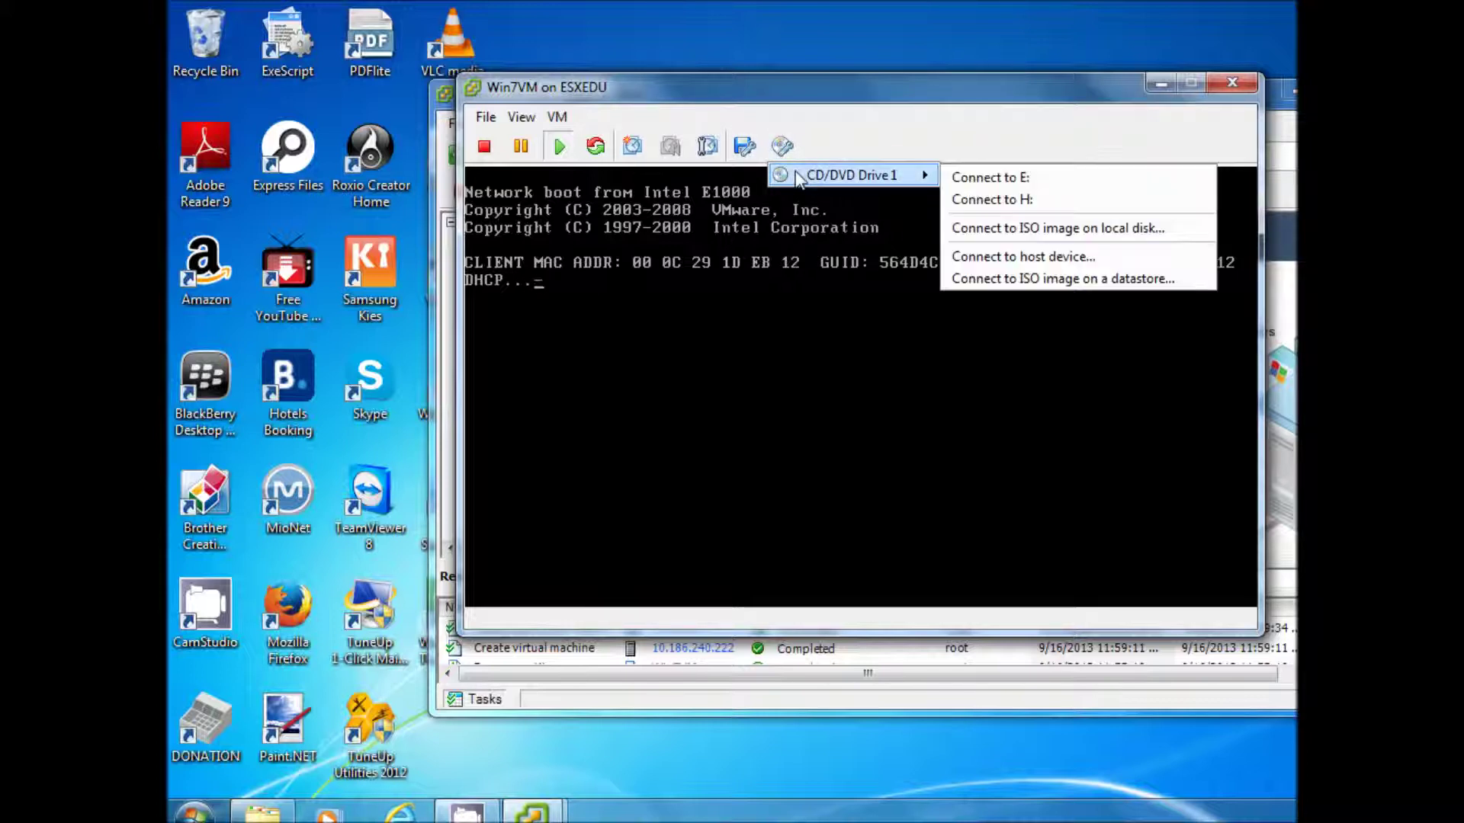
left_click(1004, 229)
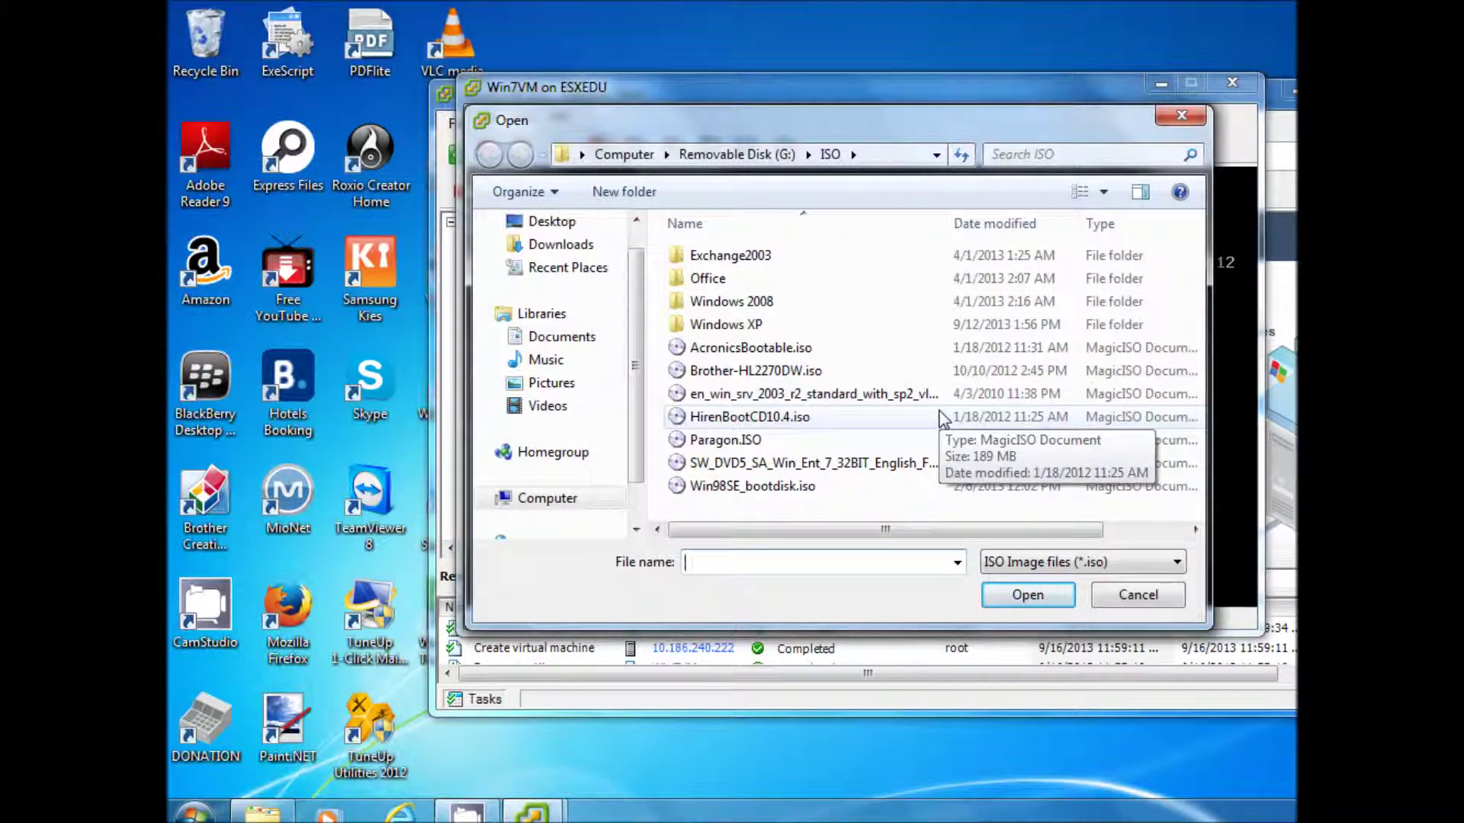
left_click(871, 471)
left_click(1023, 599)
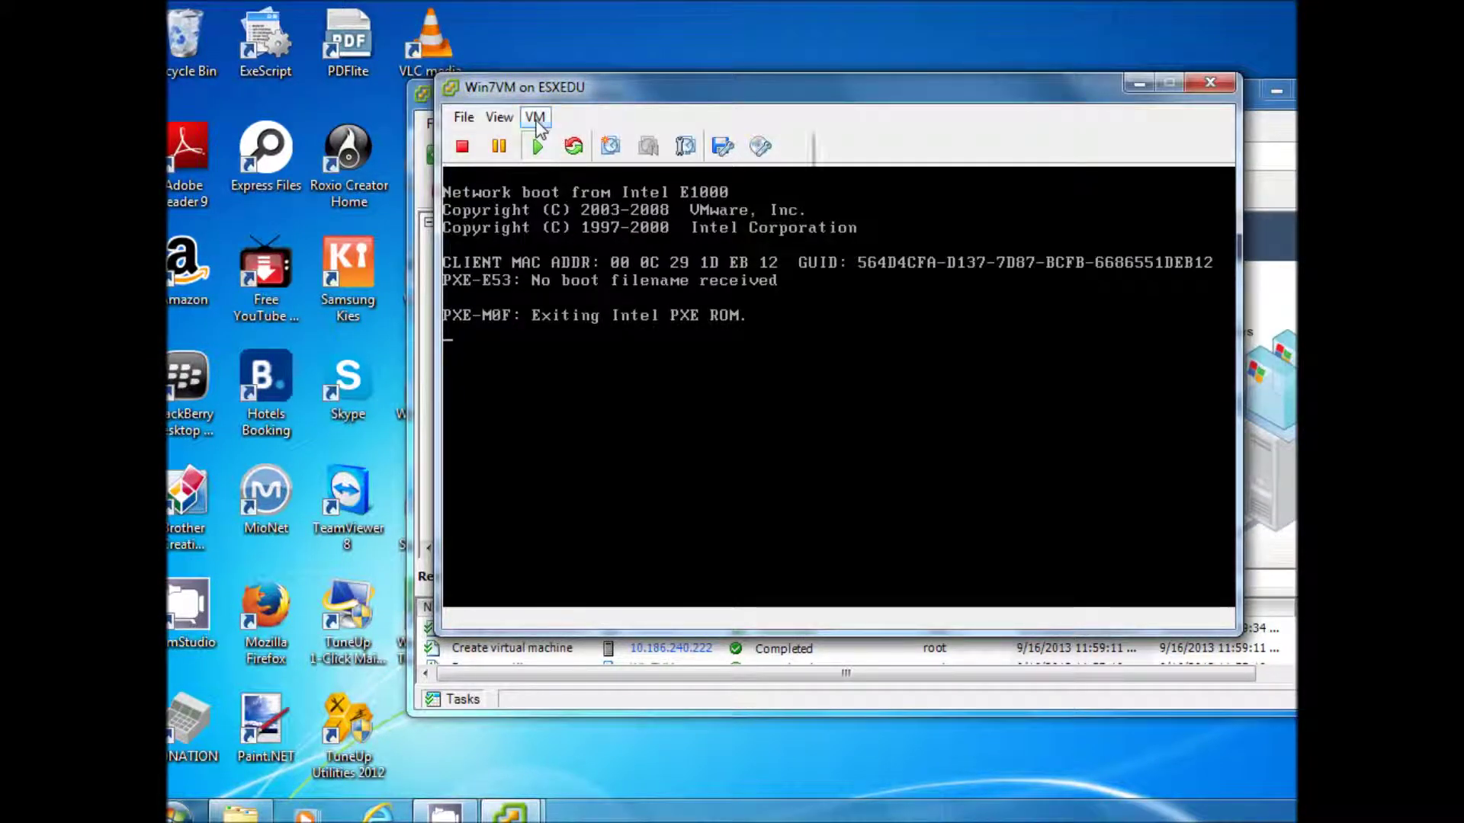
Step: Restart Win7VM by sending Ctrl+Alt+del to the guest so that it boots from the connected ISO
left_click(536, 119)
mouse_move(573, 169)
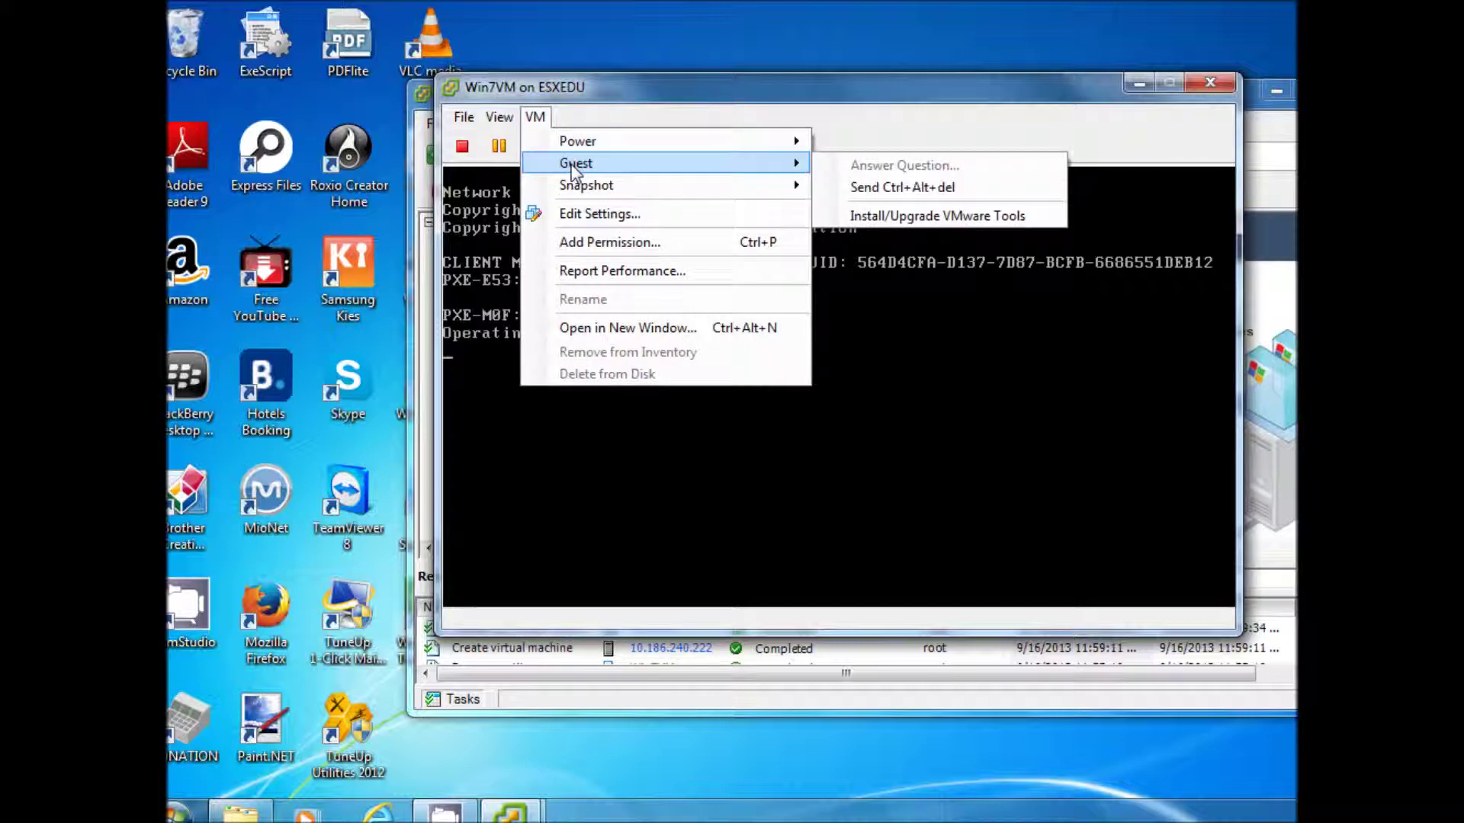
left_click(876, 195)
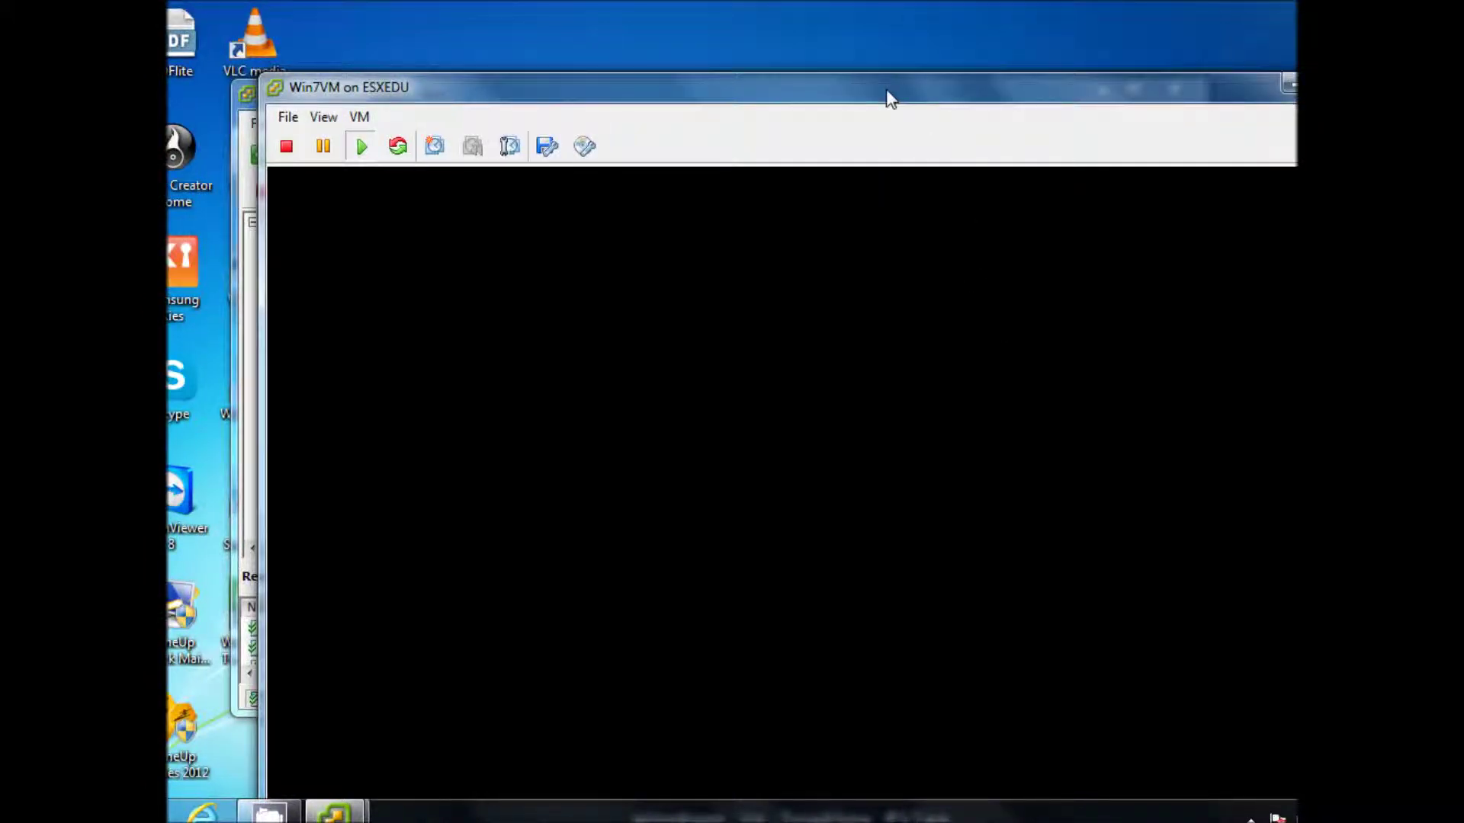
Step: Reposition the console window and accept English, English (United States) format and US keyboard in the Windows 7 installer
left_click_drag(885, 95, 856, 47)
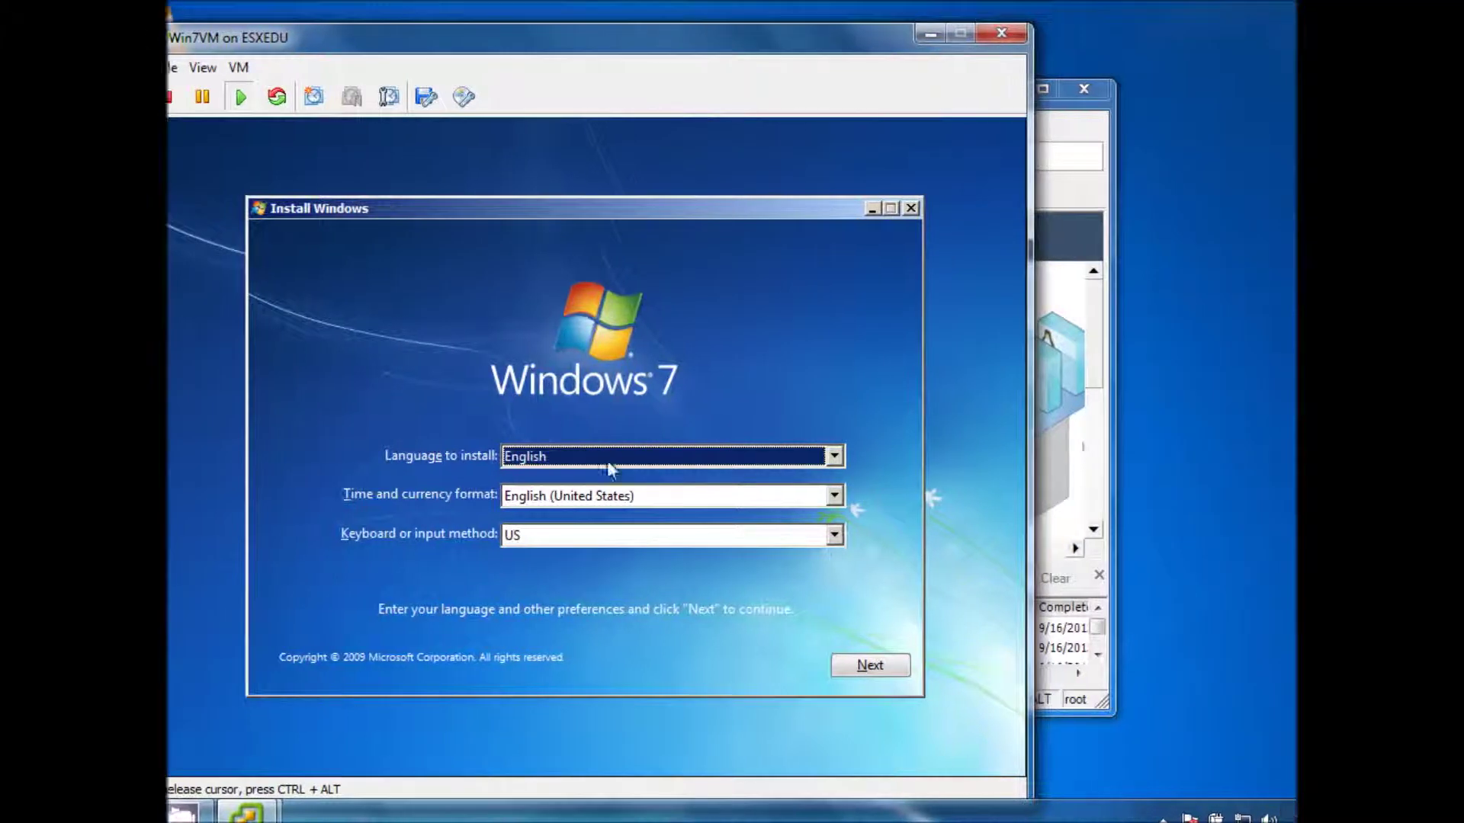
left_click(834, 671)
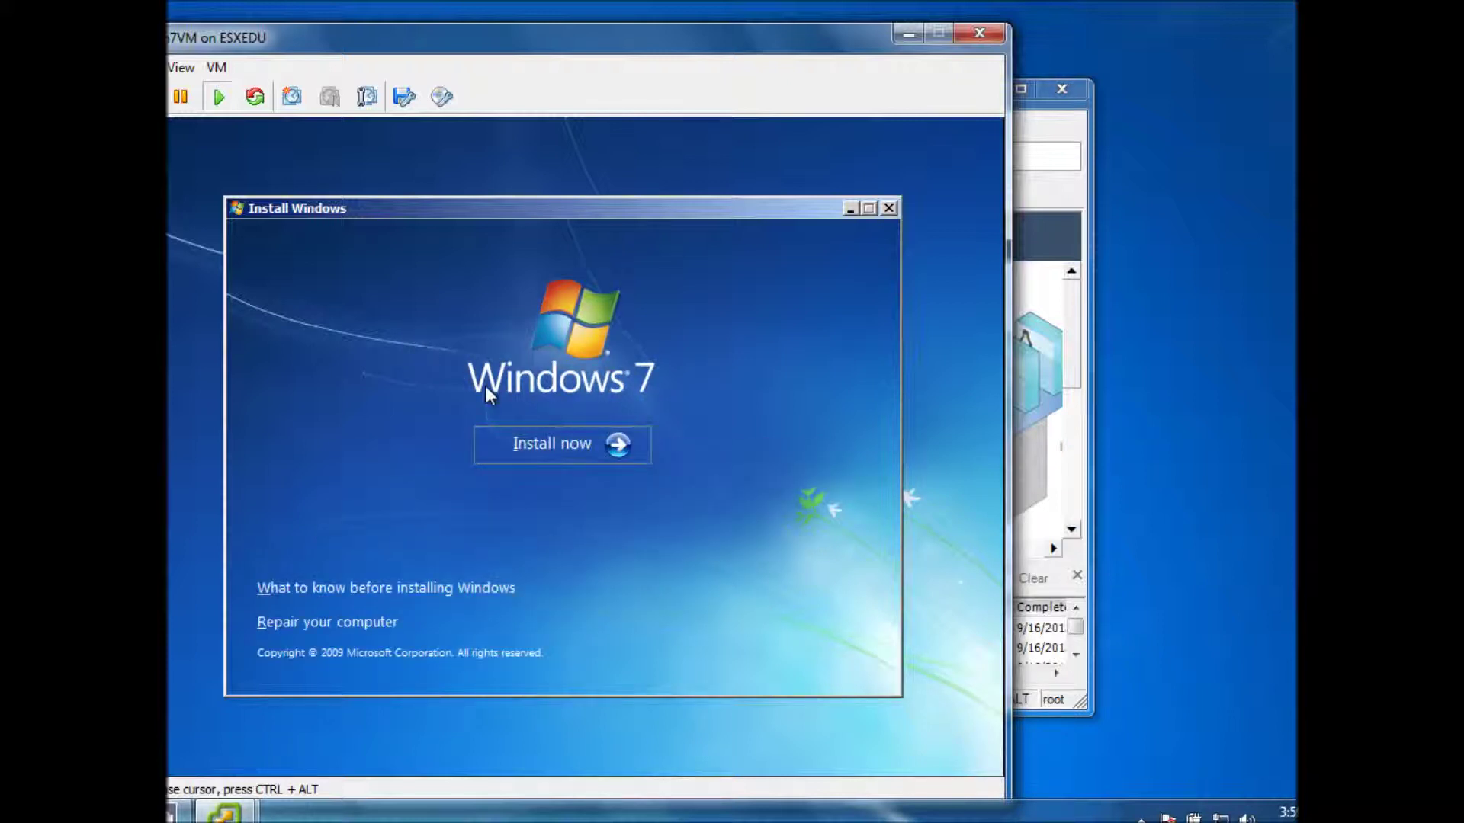
Step: Start the Windows 7 installation in the guest and accept the Windows 7 Enterprise license terms
left_click(527, 442)
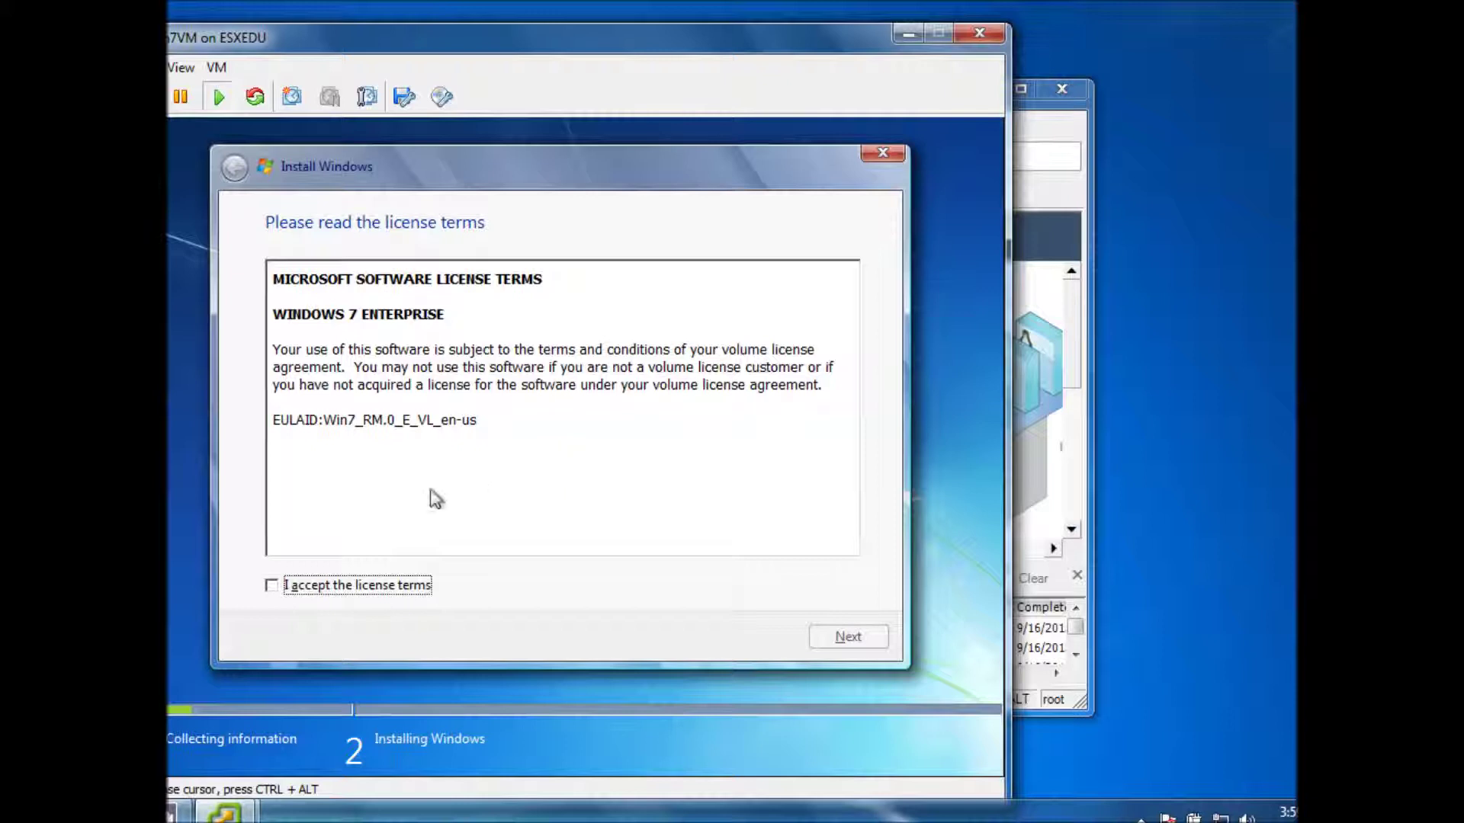
left_click(270, 586)
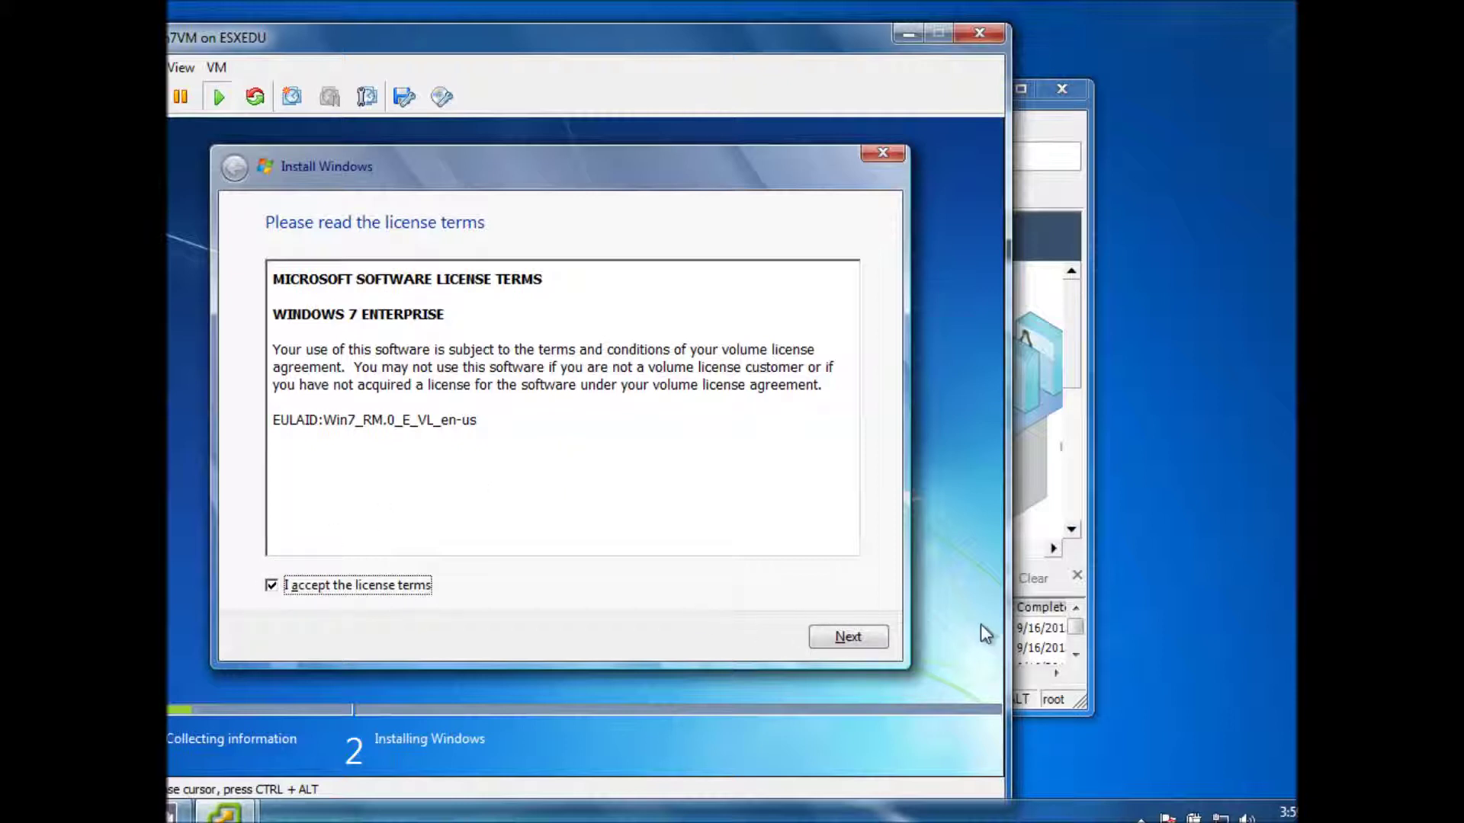
left_click(869, 640)
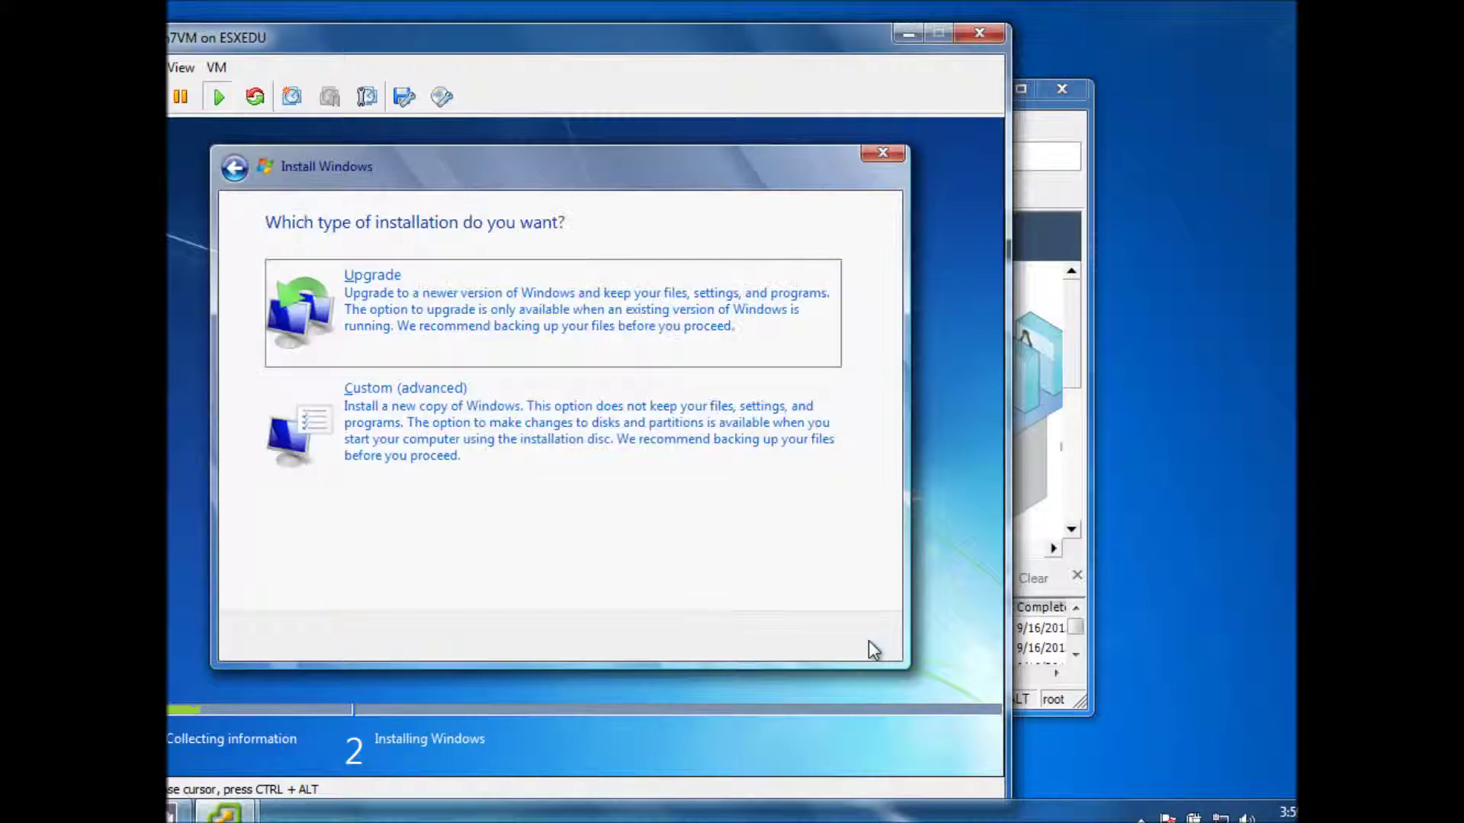
Step: Choose a Custom (advanced) installation, show the advanced drive options and install Windows on Disk 0 Unallocated Space
left_click(416, 413)
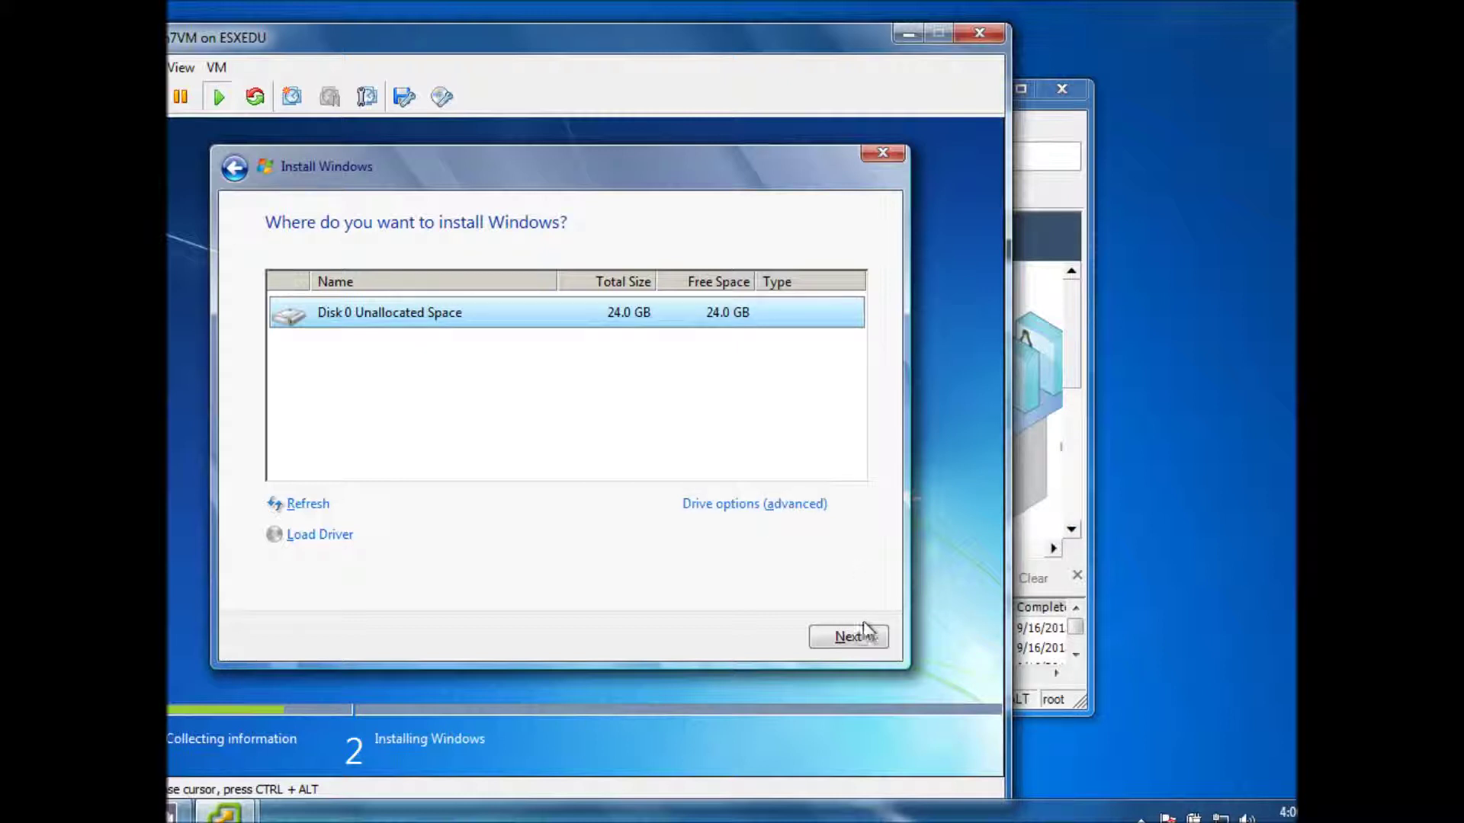
left_click(763, 503)
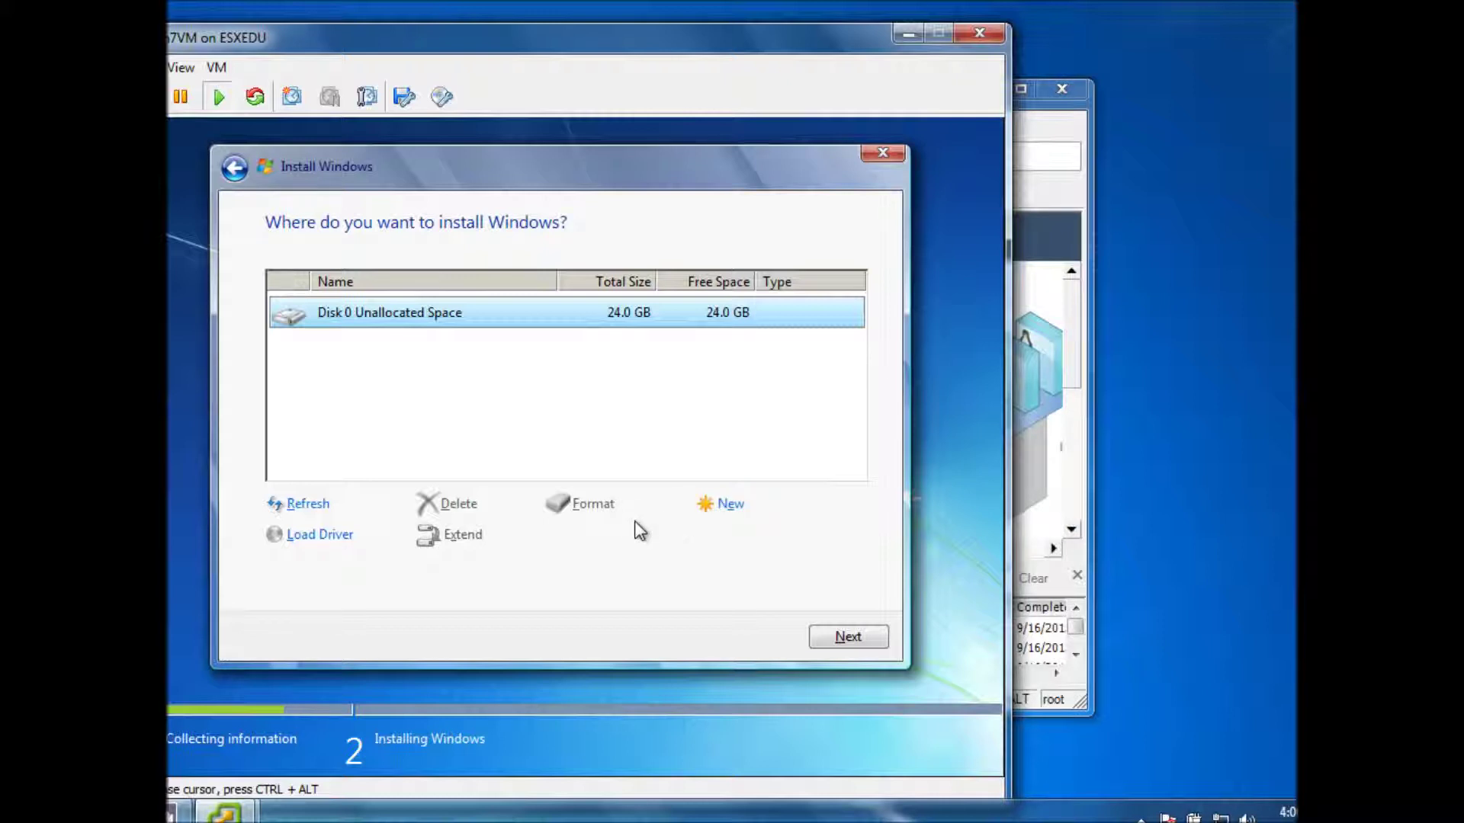
left_click(856, 640)
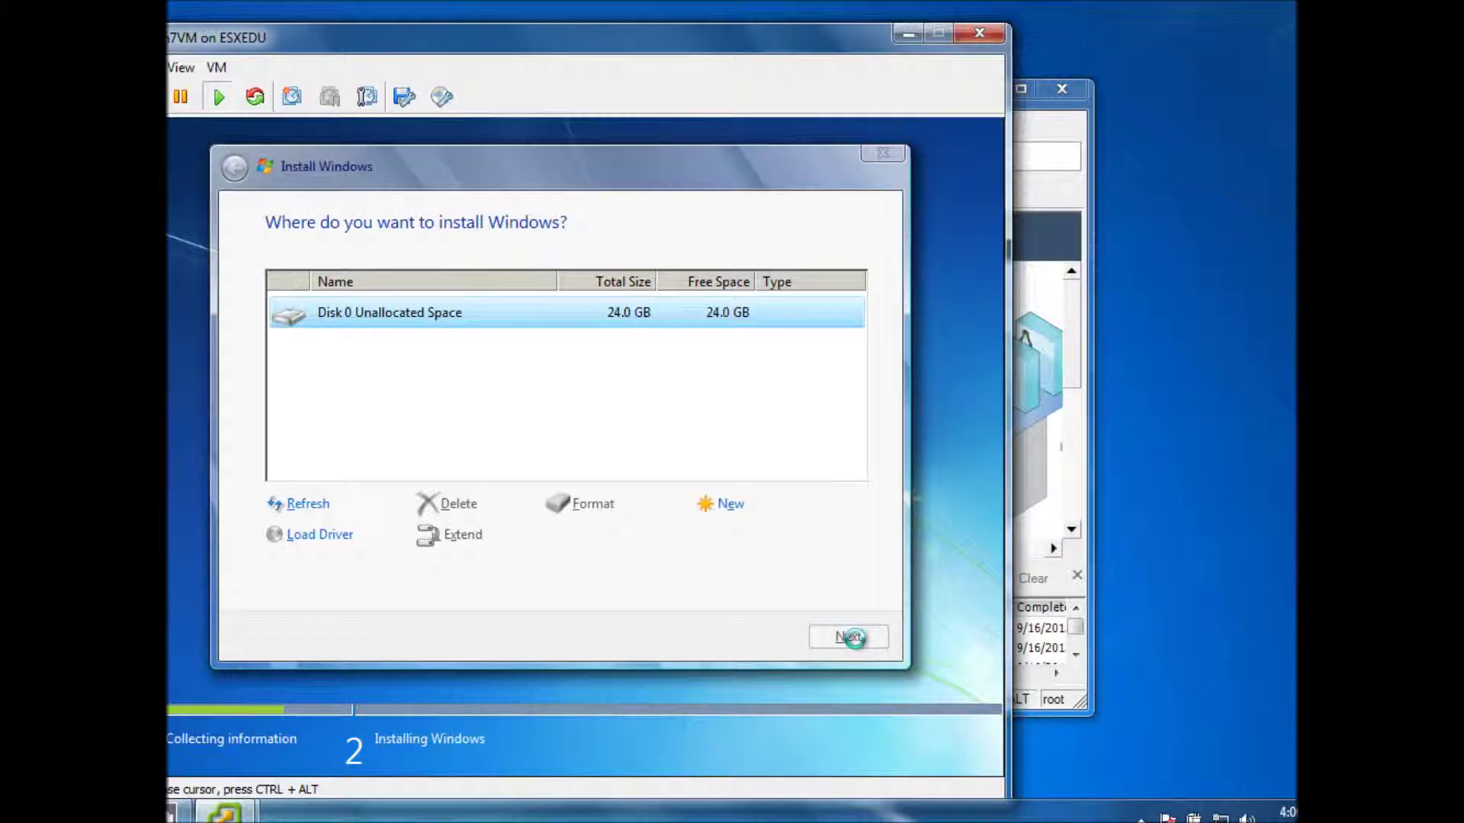